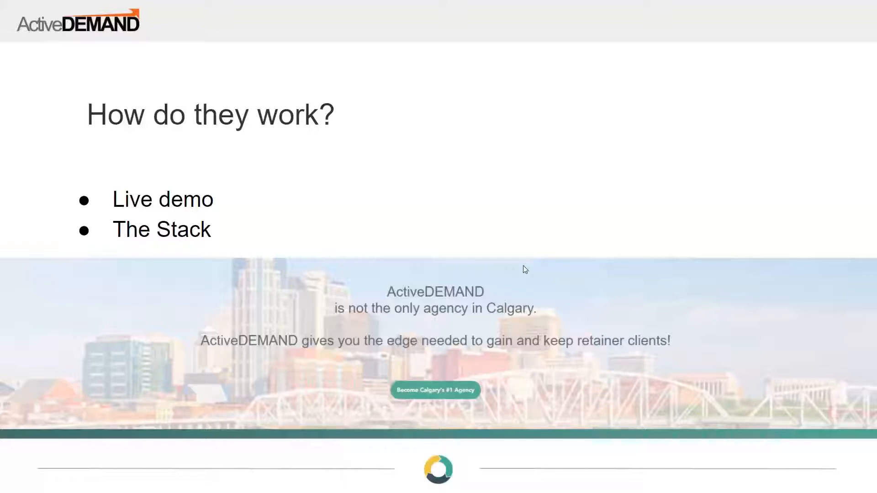
Leave the slideshow, switch to ActiveDEMAND's dynamic images, and review the Atlanta - Georgia query filters before closing them.
key("Escape")
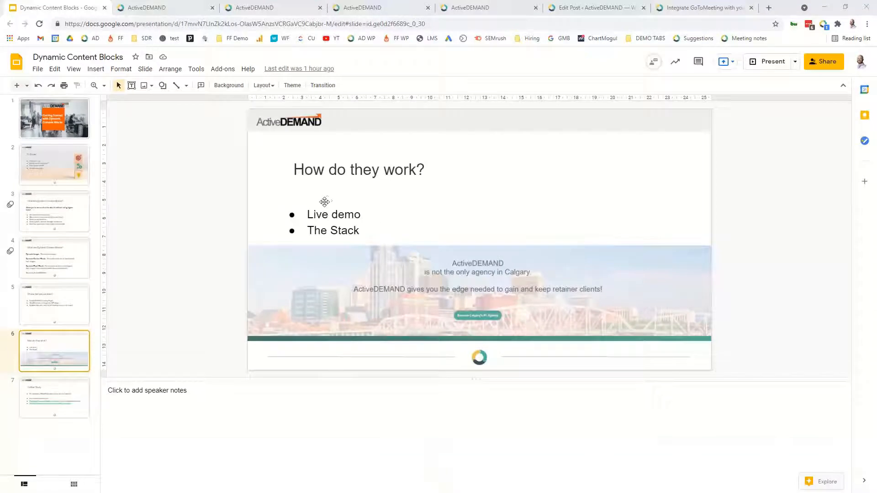
left_click(167, 14)
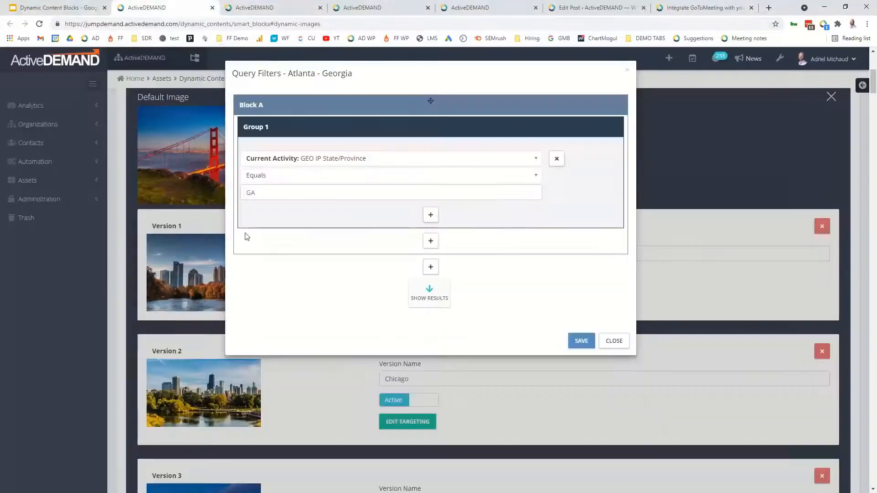
scroll(158, 229, "down", 3)
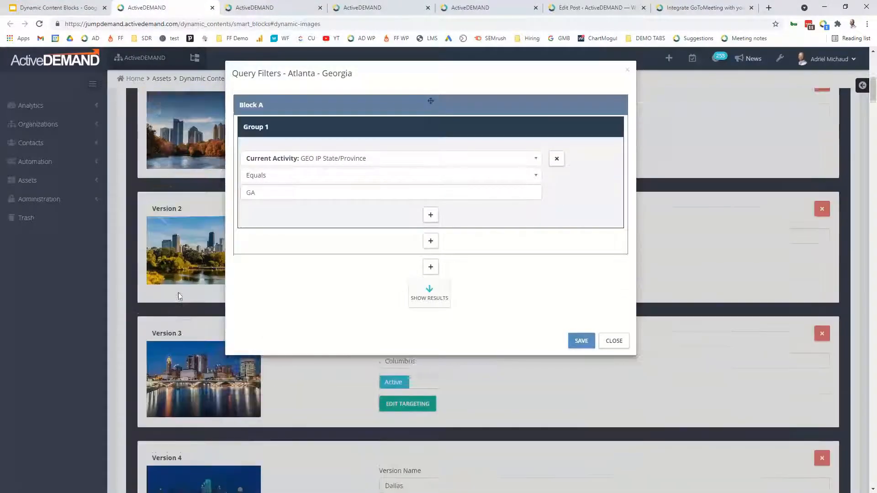
scroll(158, 229, "up", 2)
scroll(160, 233, "down", 4)
scroll(159, 235, "down", 2)
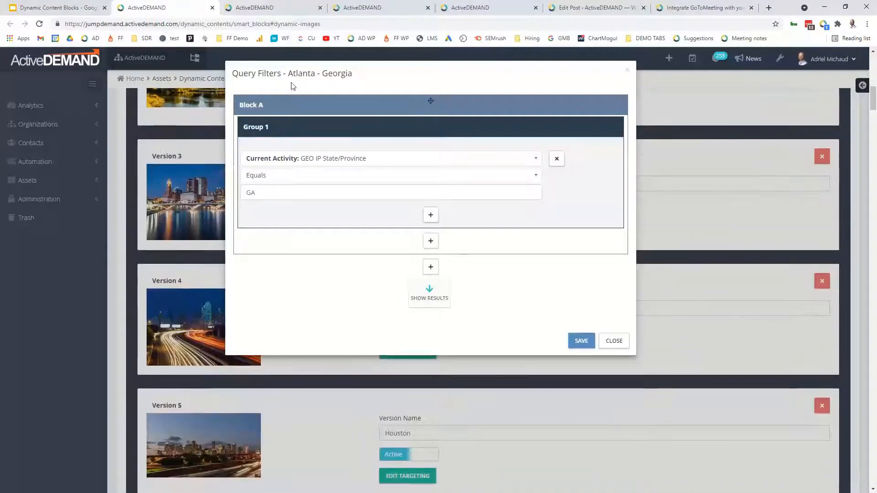
scroll(260, 287, "up", 1)
scroll(274, 287, "up", 10)
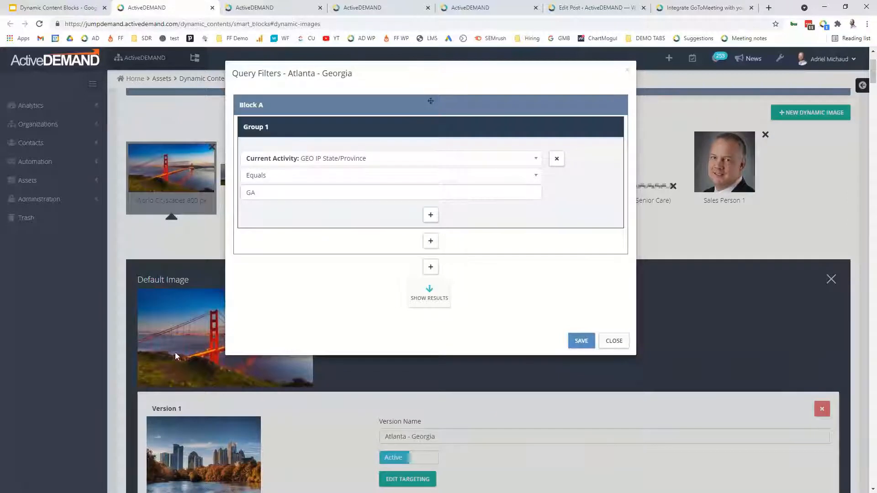
scroll(174, 352, "down", 1)
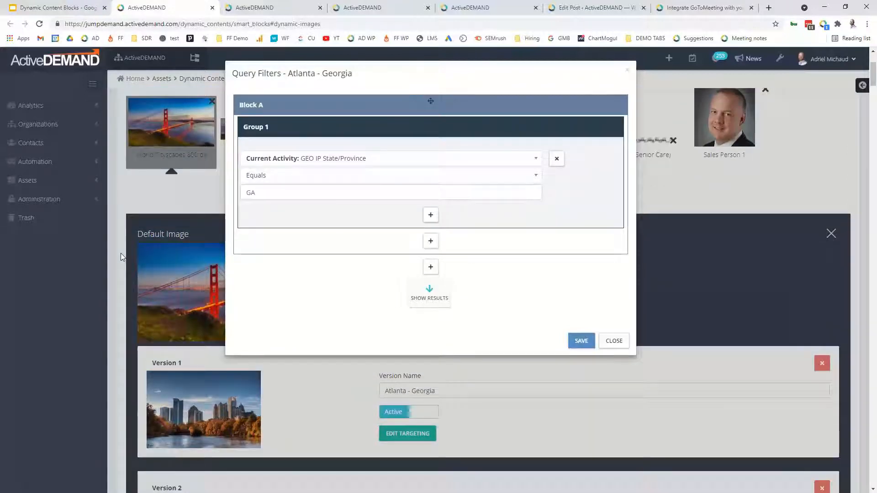
scroll(120, 253, "down", 1)
scroll(121, 256, "up", 1)
left_click(614, 341)
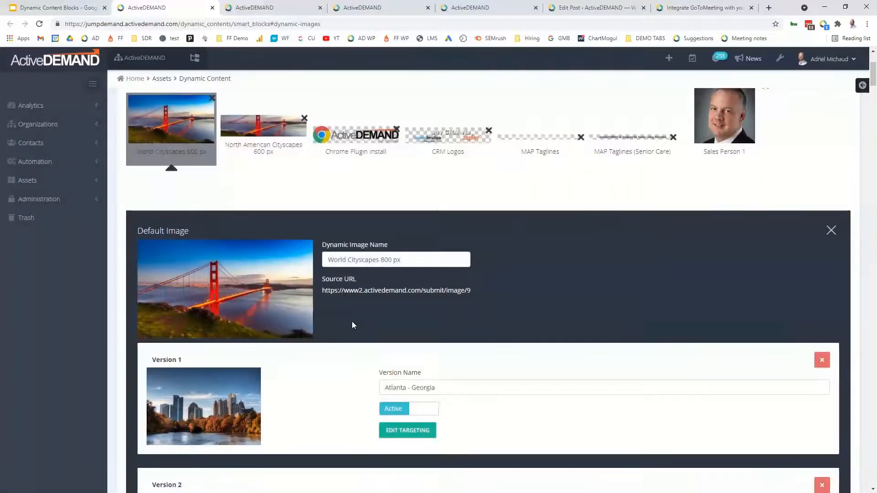
Look through all the city and country versions of the World Cityscapes 800 px dynamic image, then return to its default image.
scroll(352, 322, "down", 2)
scroll(320, 311, "down", 2)
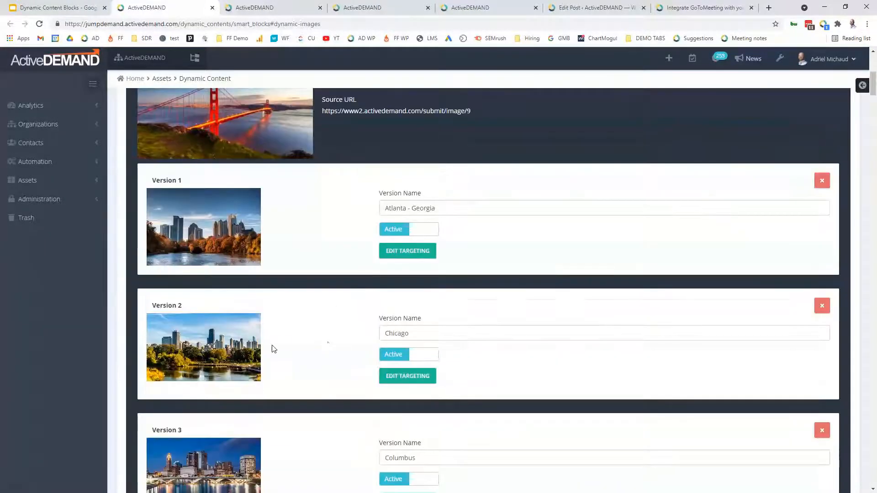
scroll(356, 329, "down", 3)
scroll(257, 340, "down", 10)
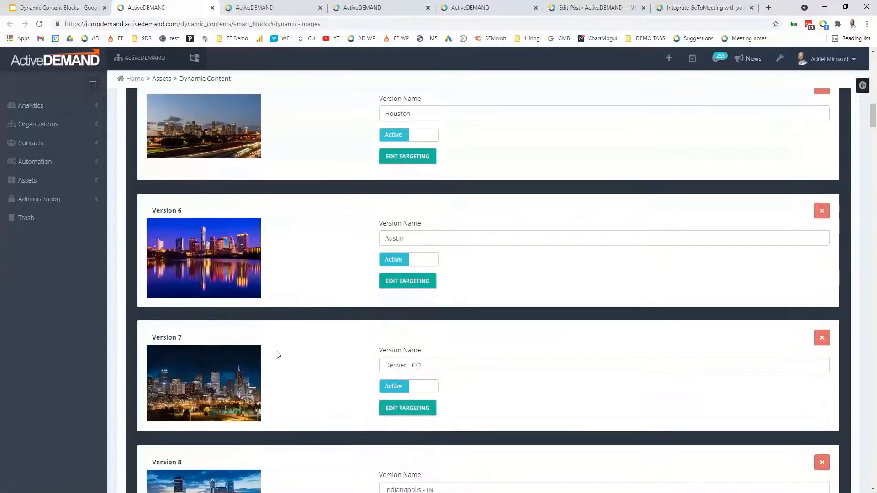
scroll(311, 338, "down", 13)
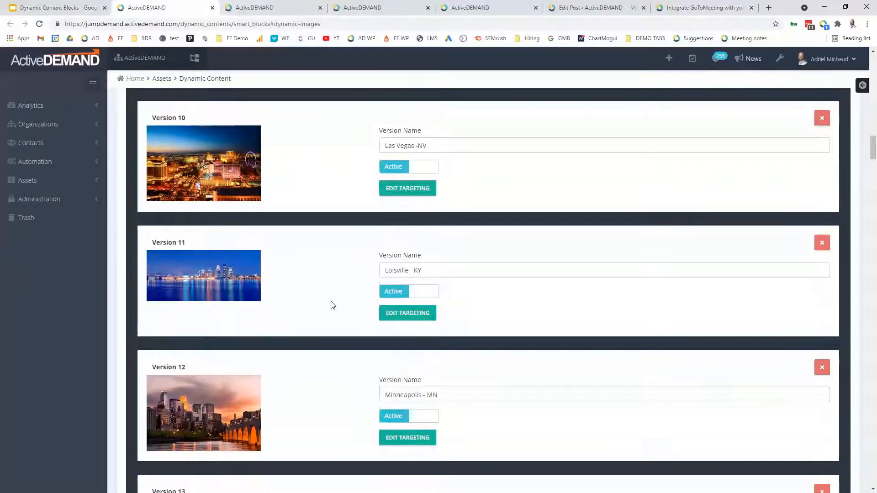
scroll(328, 305, "down", 20)
scroll(315, 266, "down", 20)
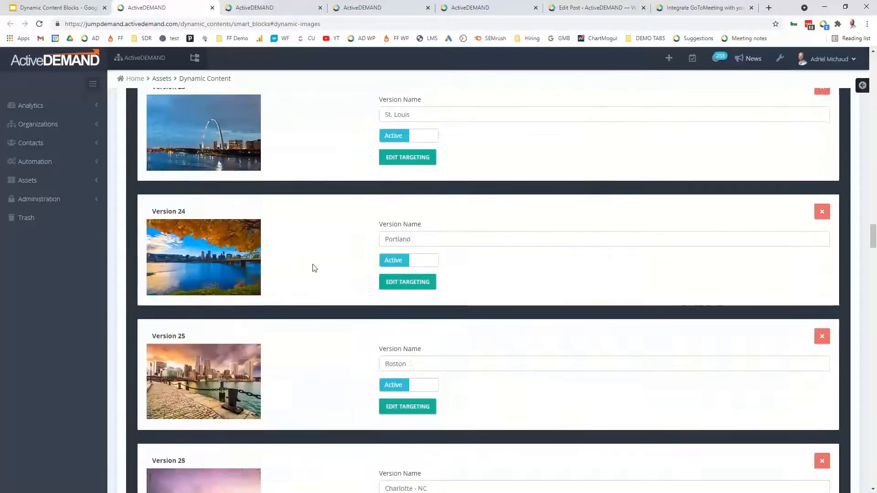
scroll(319, 265, "down", 20)
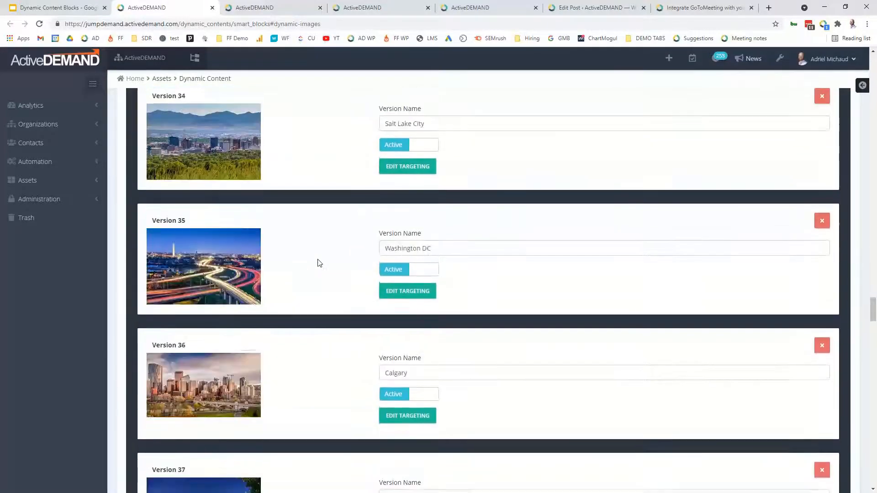
scroll(320, 255, "down", 20)
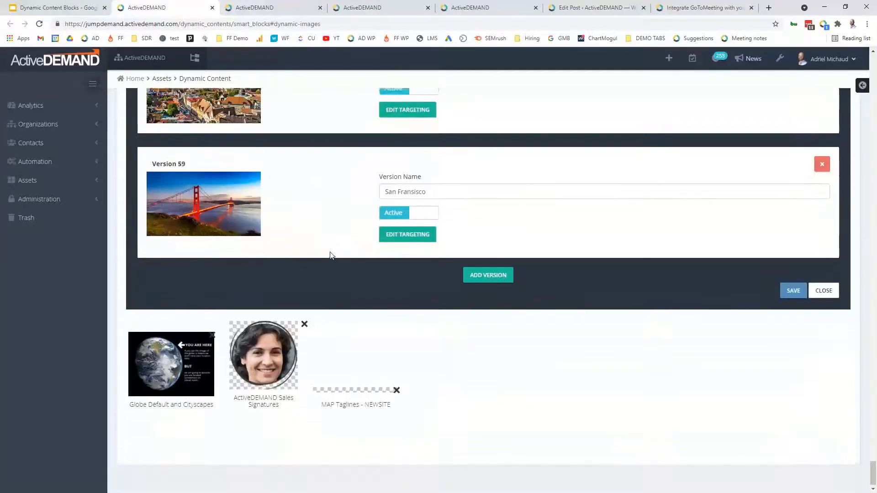
scroll(330, 254, "up", 5)
scroll(329, 254, "down", 2)
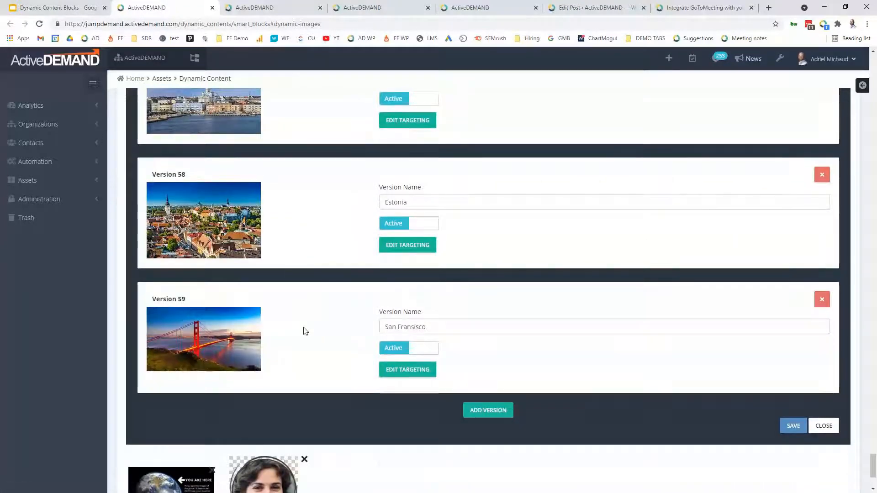
mouse_move(218, 365)
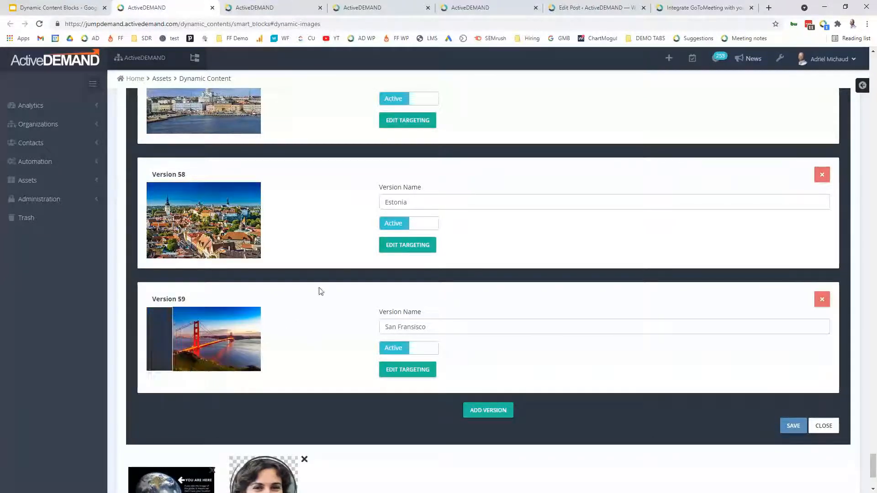
scroll(324, 277, "up", 10)
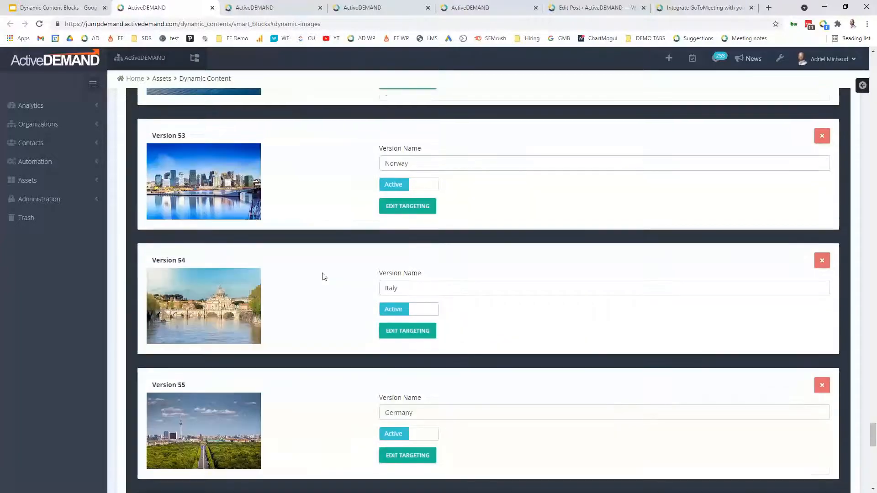
scroll(324, 276, "up", 20)
scroll(321, 274, "up", 20)
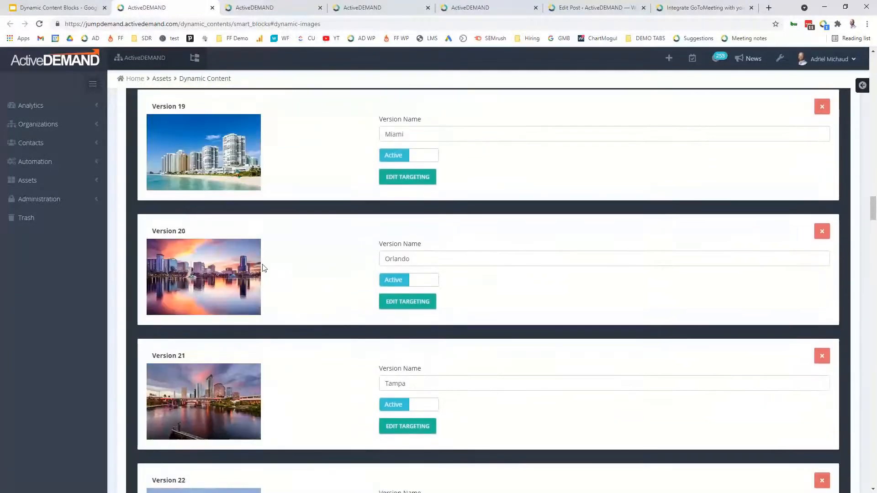
scroll(275, 283, "up", 20)
scroll(307, 316, "up", 20)
scroll(314, 311, "up", 2)
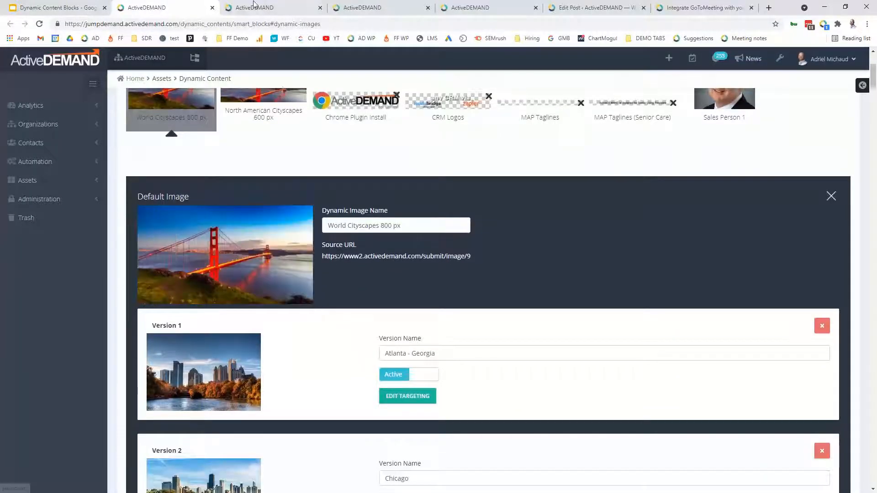
Review the available versions and the advanced targeting of the Universal Call Tracking Trial Signup Form (Geo Blacklist) block, returning to its web content.
left_click(254, 6)
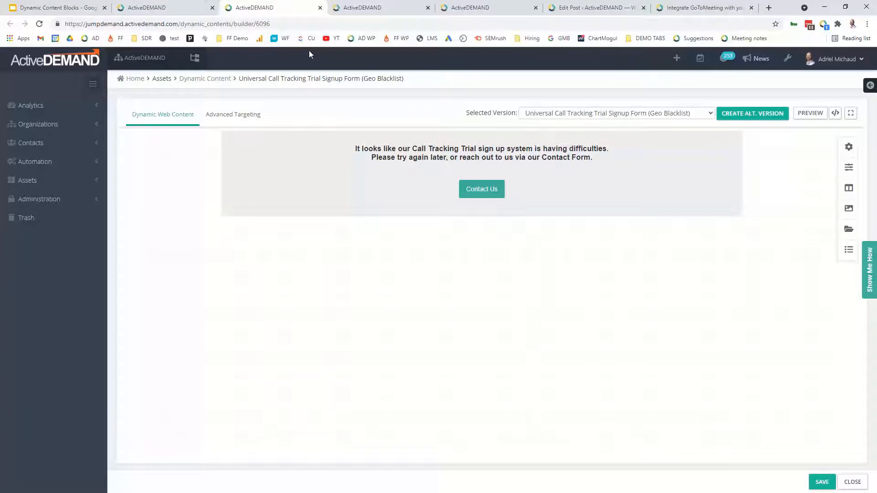
left_click(571, 116)
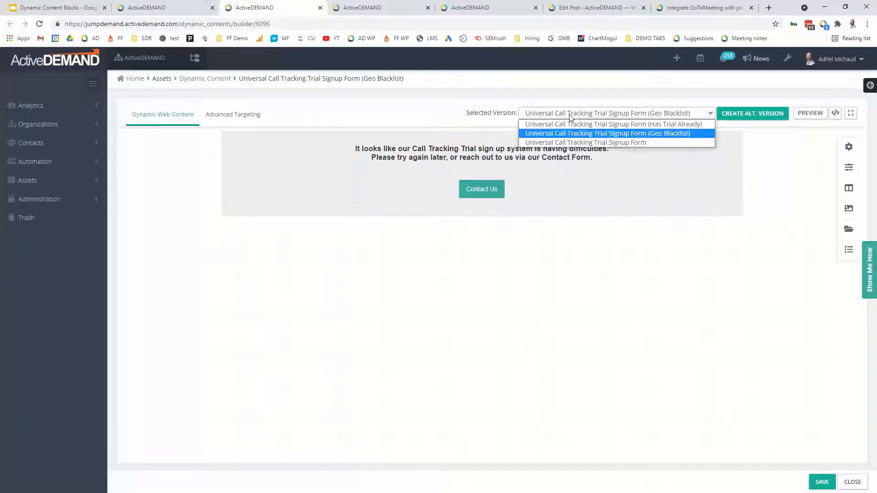
left_click(530, 133)
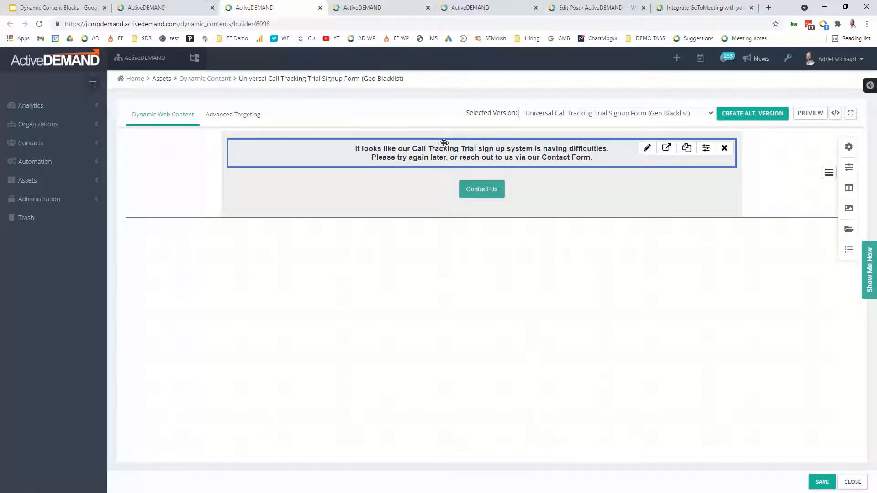
left_click(602, 114)
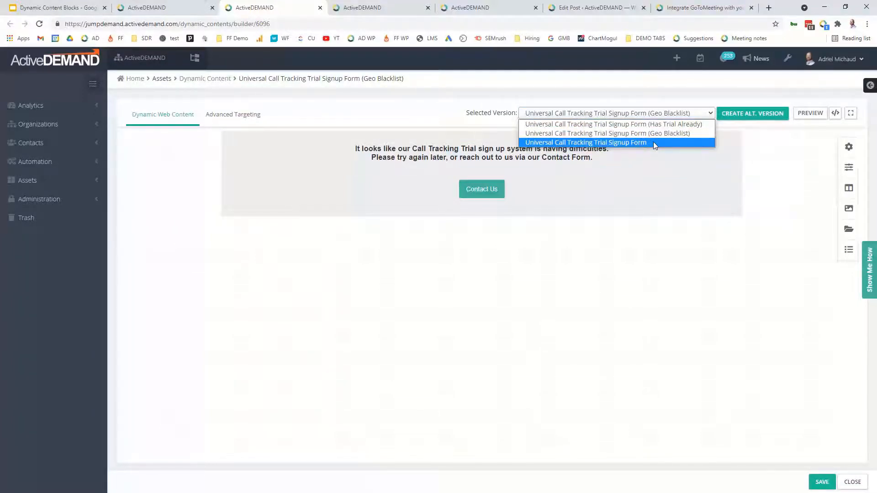
left_click(556, 103)
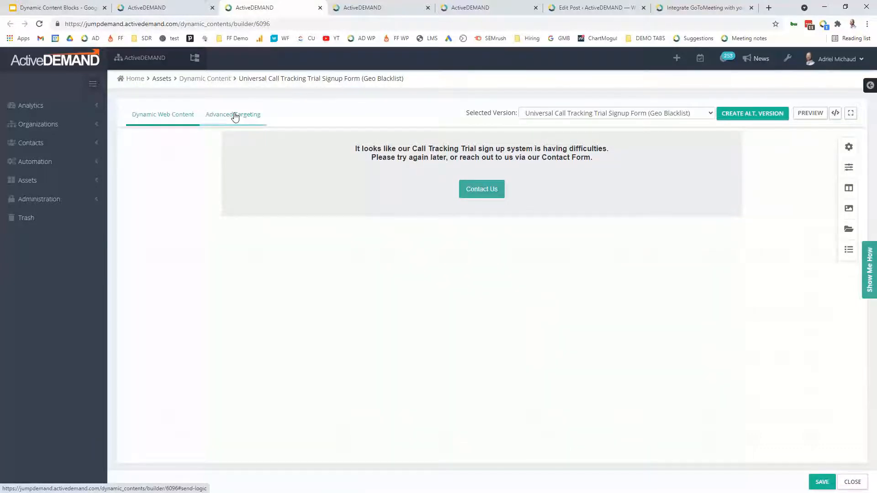
left_click(220, 116)
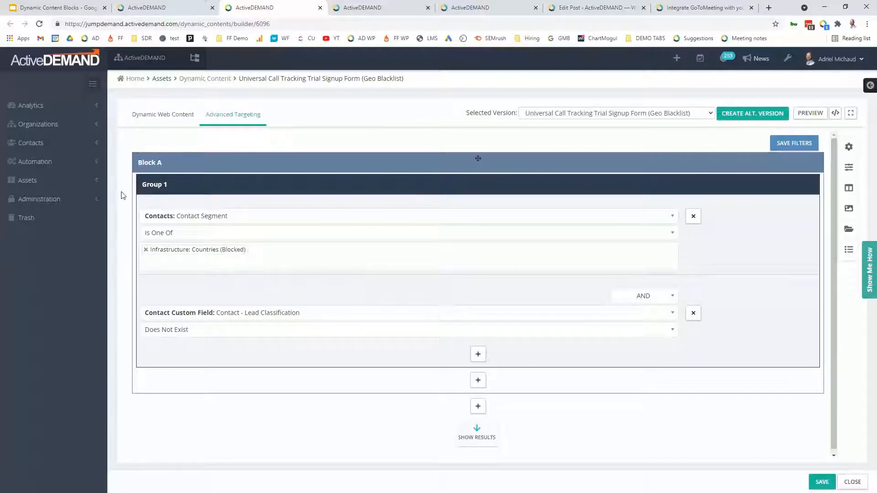
left_click(172, 118)
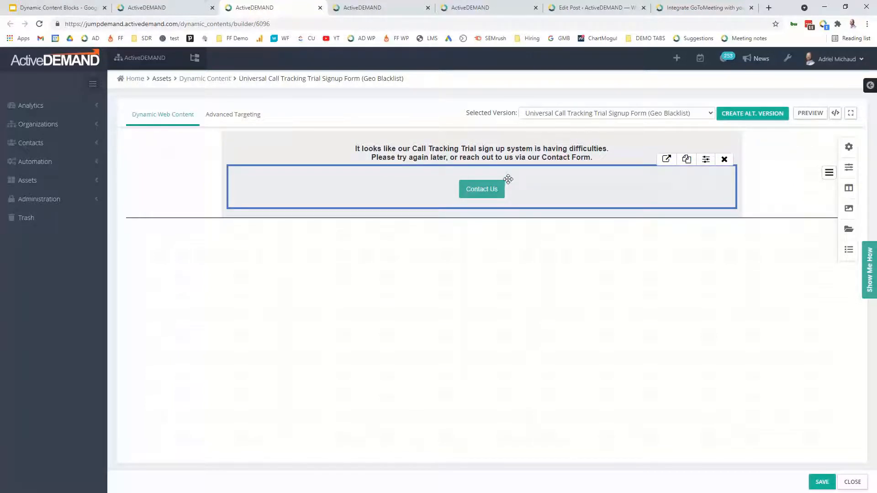
Open the Personalized Cup (Non Mobile) dynamic content and examine its personalized coffee cup image and list of versions.
left_click(375, 9)
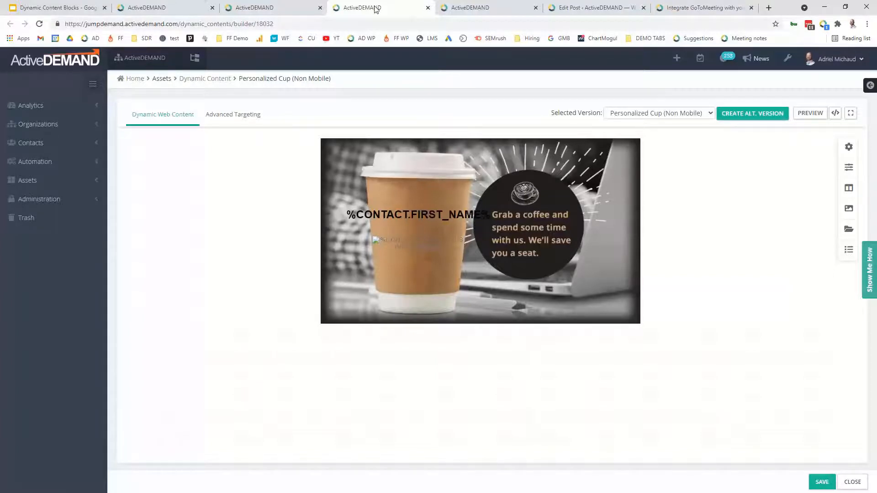
left_click(399, 206)
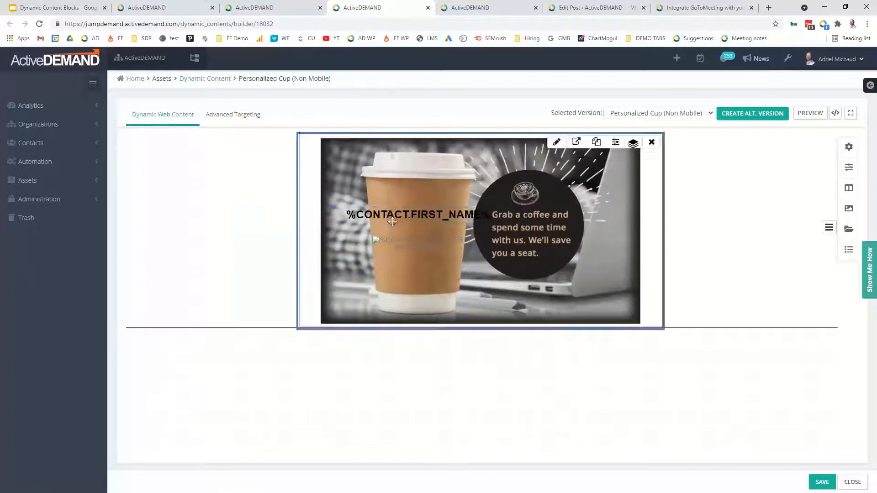
left_click(621, 114)
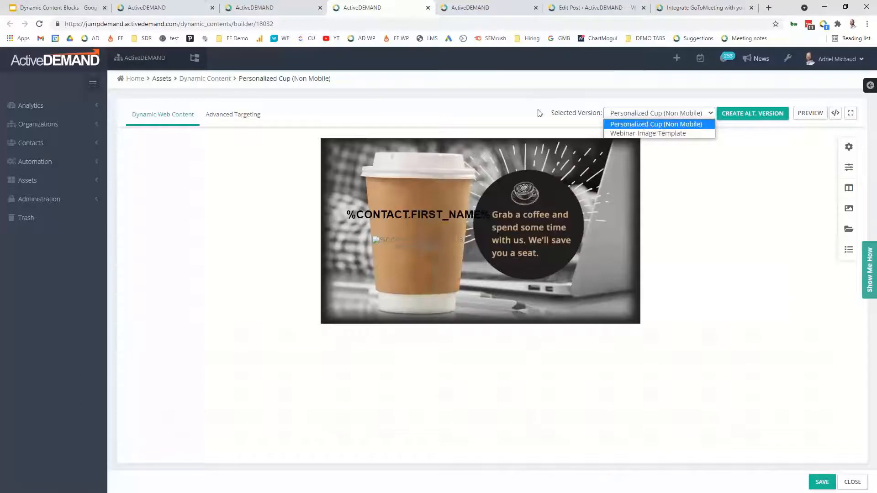
left_click(511, 105)
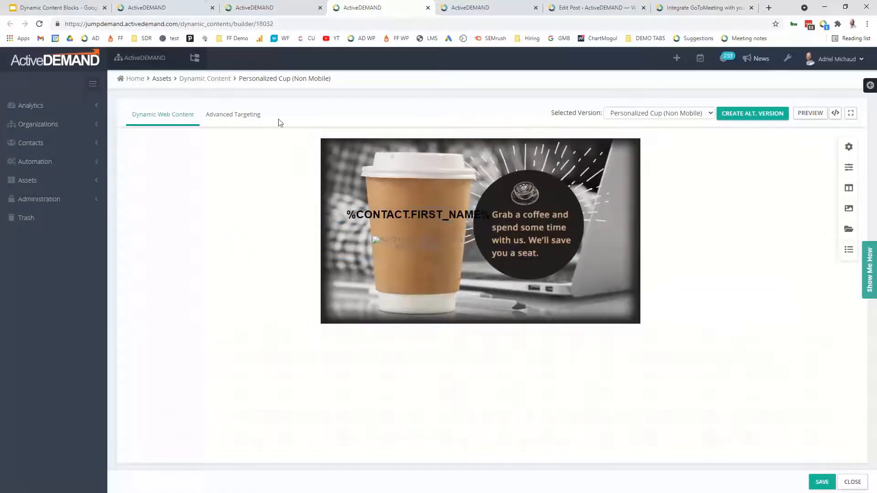
Check the advanced targeting of the Personalized Cup (Non Mobile) version and switch the block to the Webinar-Image-Template version.
left_click(236, 118)
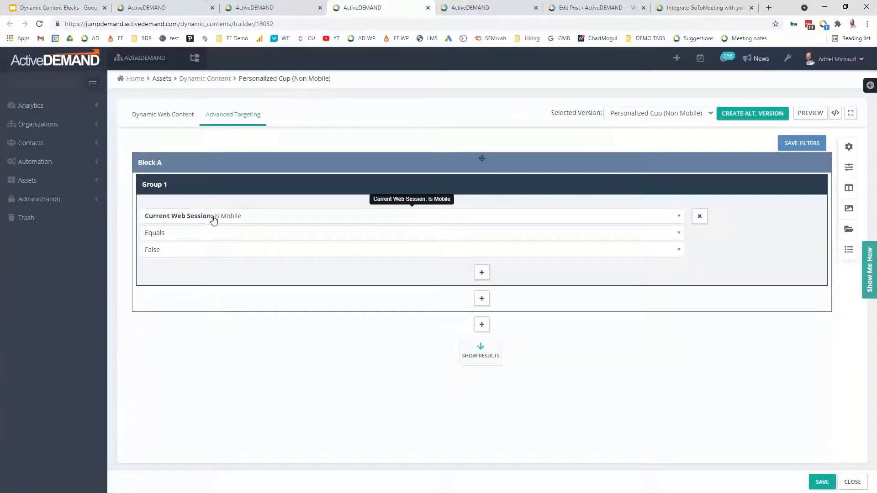
left_click(168, 119)
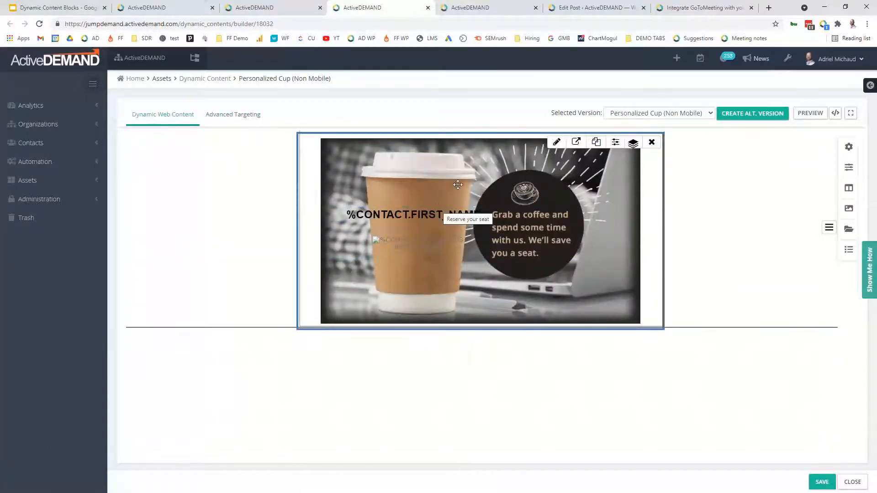
left_click(660, 113)
left_click(651, 133)
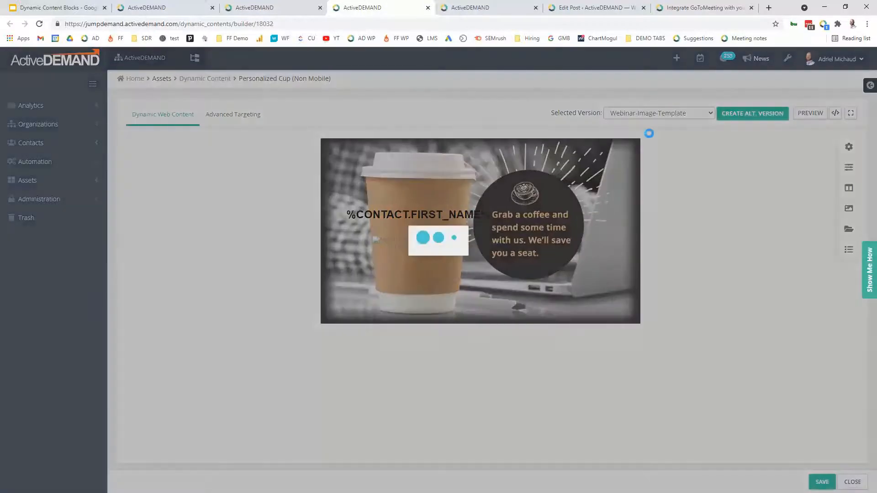
Open the Agency Bottom CTA - Agency Retainer Growth dynamic content and review the alternate versions of the Marketing Tips block.
left_click(487, 7)
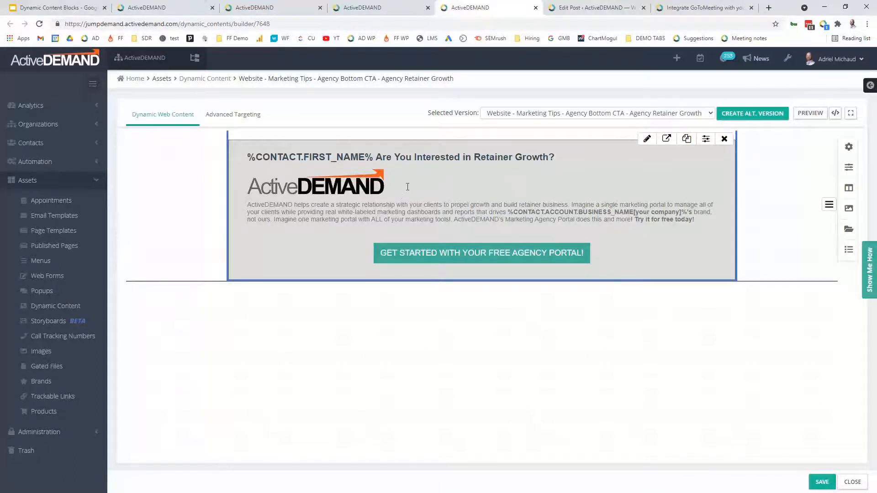
left_click(537, 114)
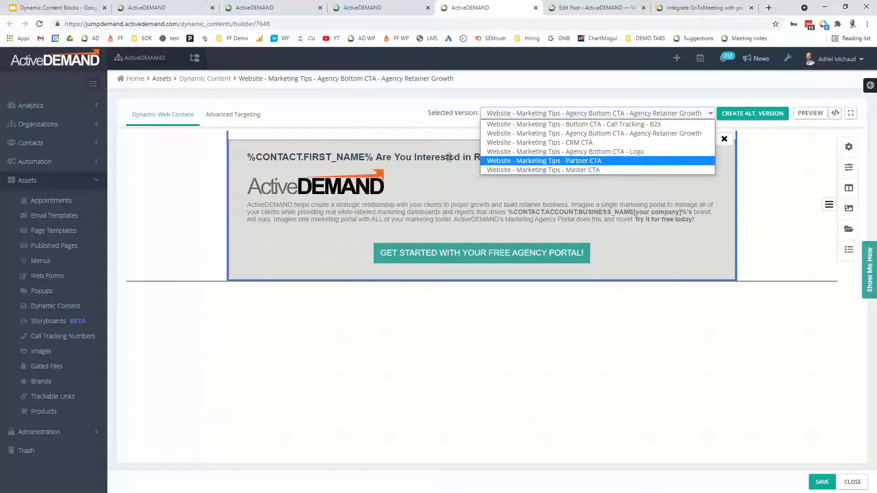
left_click(357, 108)
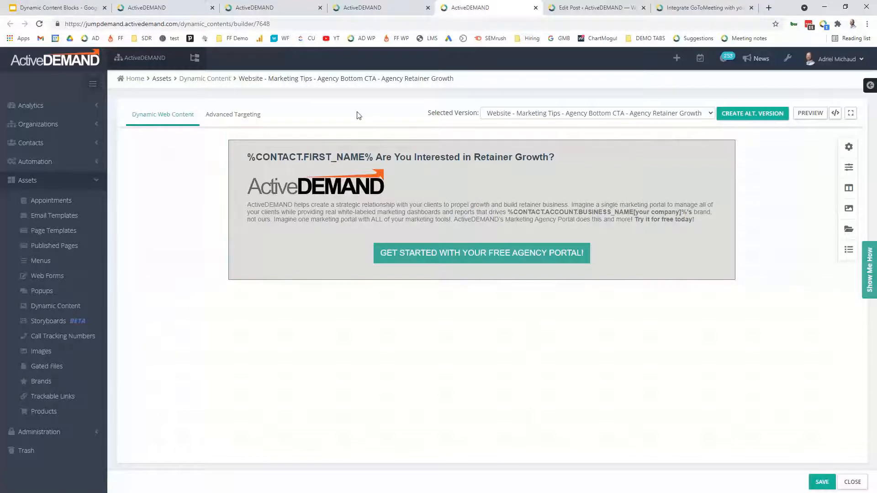
Check the advanced targeting of the Agency Retainer Growth version, then view the block's short code and close it.
left_click(249, 115)
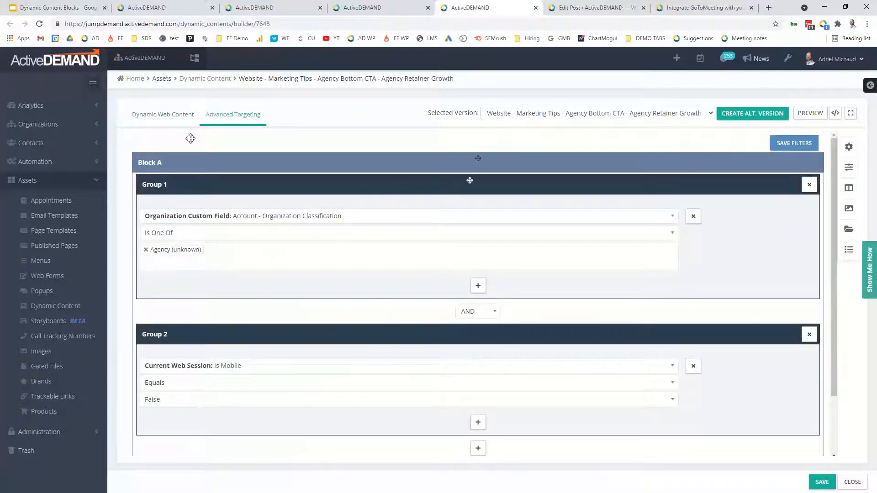
left_click(156, 113)
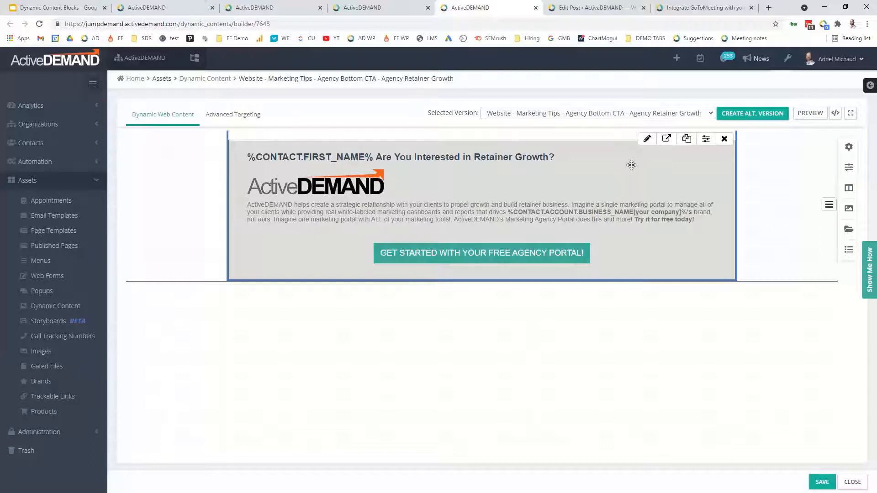
left_click(836, 114)
left_click_drag(368, 151, 476, 161)
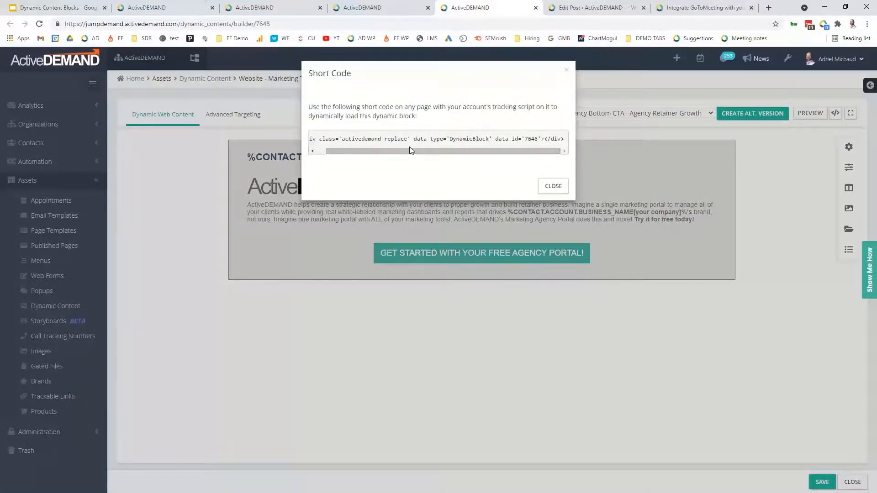
left_click(552, 186)
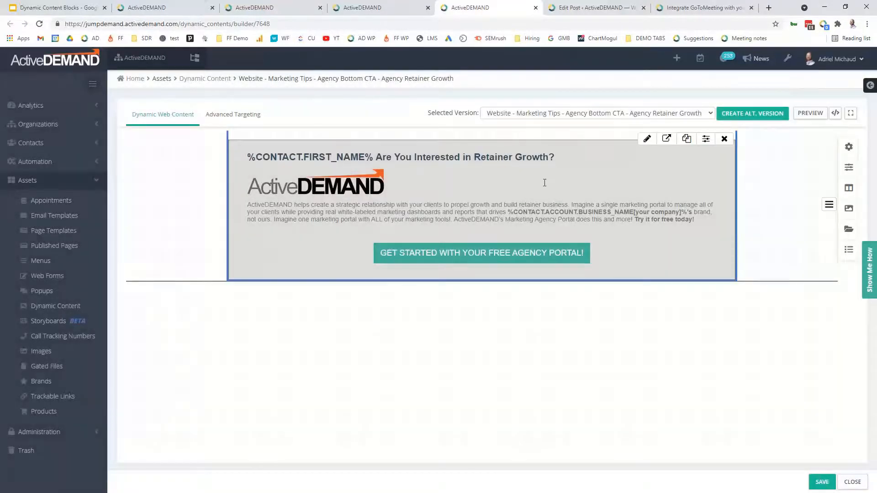
Switch to the WordPress editor for the GoToMeeting post and delete the last line, below the GoToWebinar link.
left_click(591, 12)
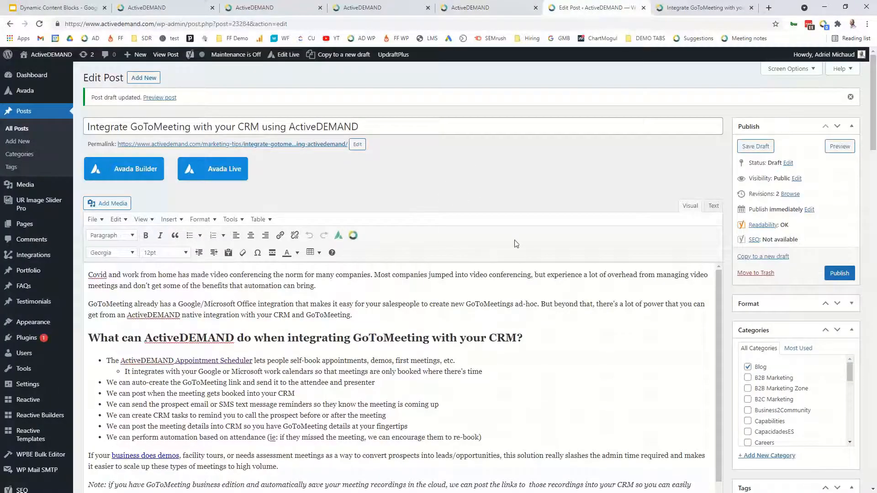
scroll(556, 224, "down", 1)
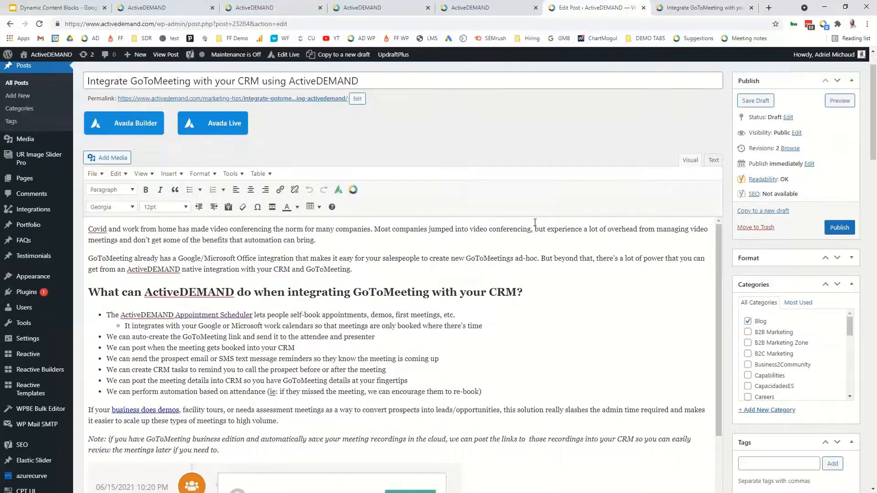
scroll(535, 223, "down", 10)
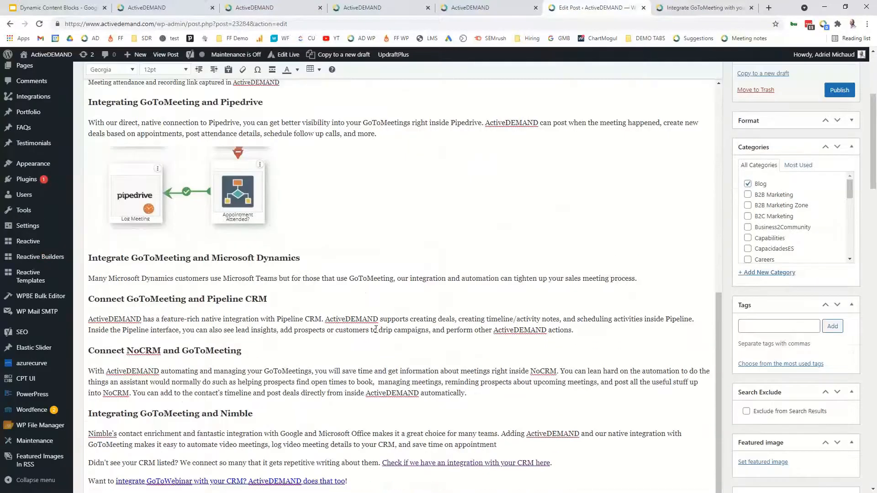
scroll(376, 329, "down", 2)
left_click_drag(209, 411, 88, 409)
key("BackSpace")
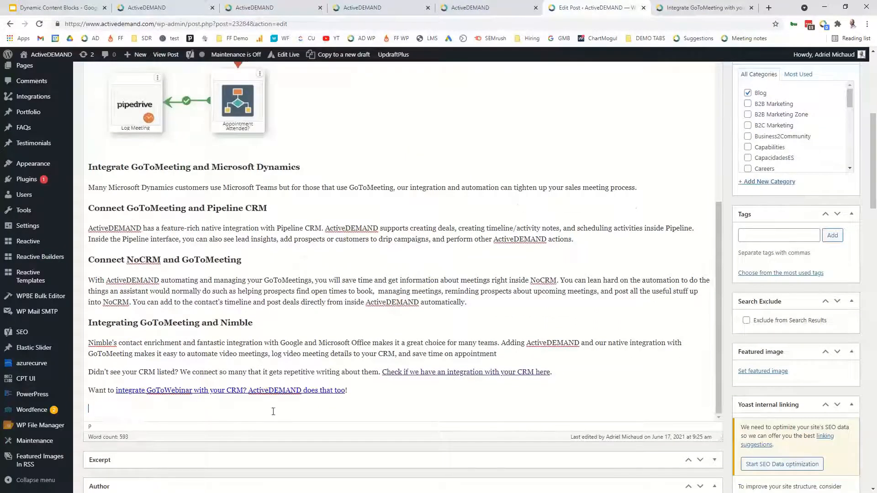
Insert the ActiveDEMAND shortcode for the content block "Website - Marketing Tips - Bottom CTA - Call Tracking - B2X" at the end of the post.
scroll(372, 330, "up", 5)
scroll(385, 282, "up", 4)
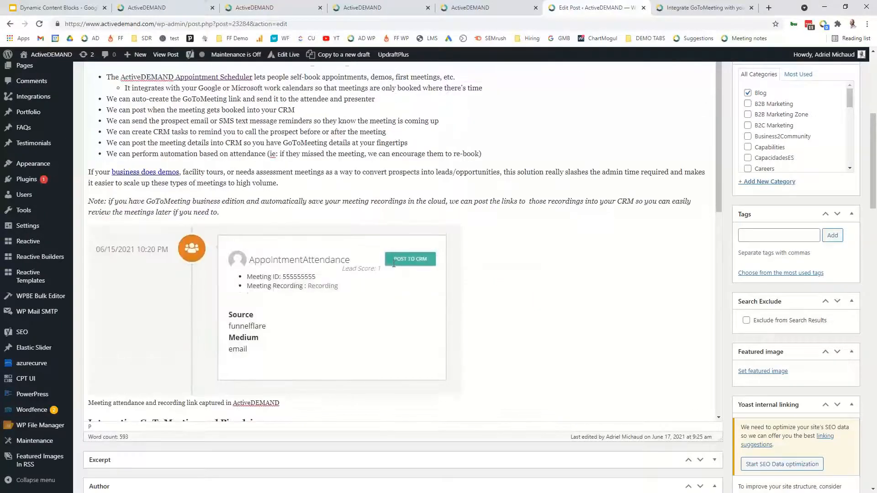
scroll(728, 207, "up", 1)
scroll(733, 211, "up", 2)
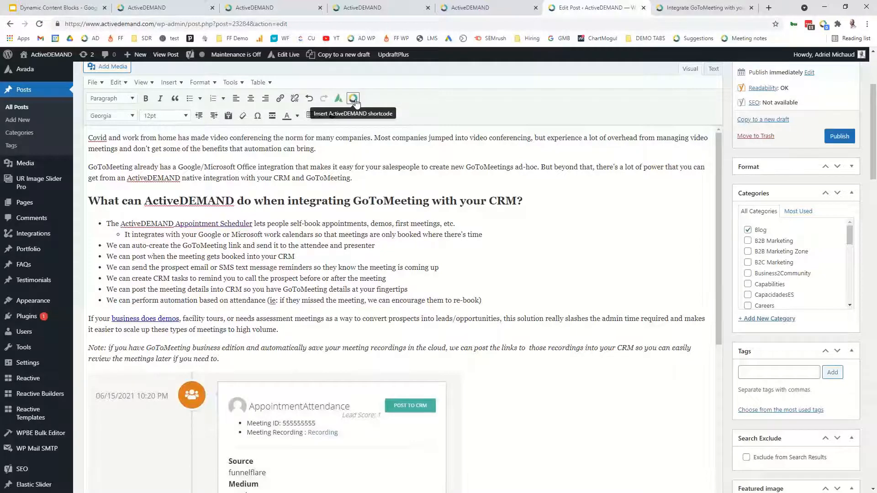
left_click(354, 99)
scroll(422, 233, "down", 10)
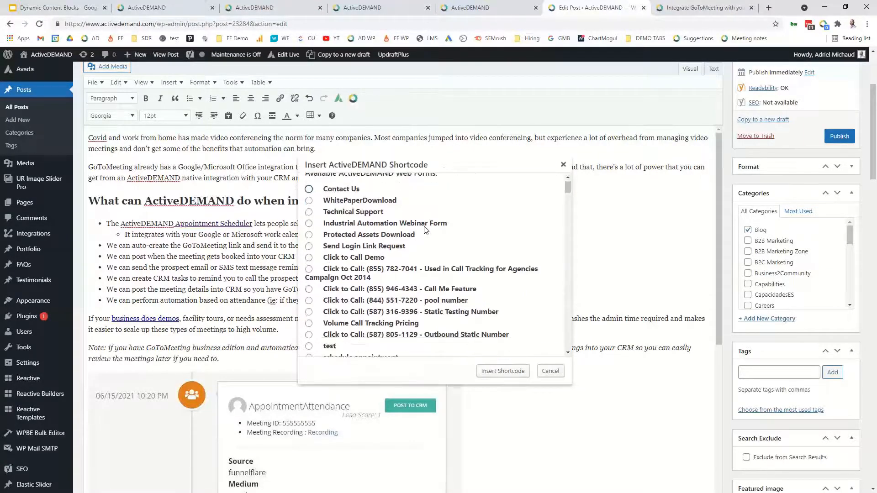
scroll(425, 231, "down", 3)
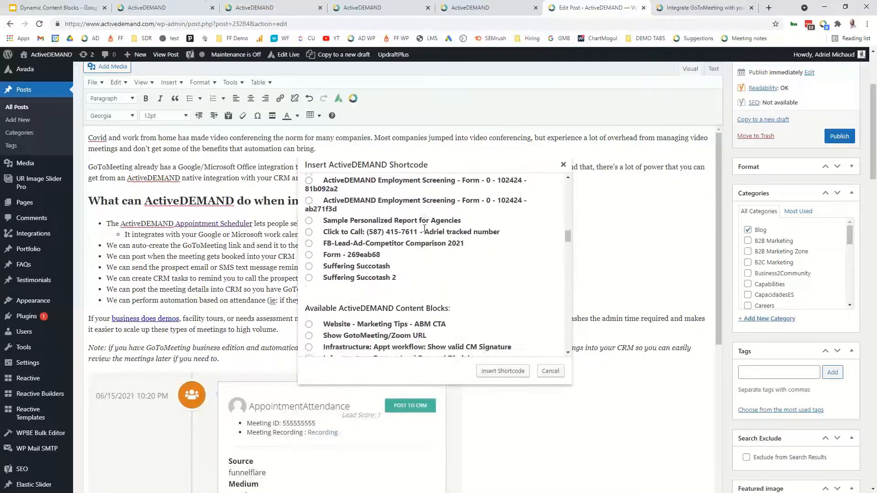
scroll(451, 261, "down", 10)
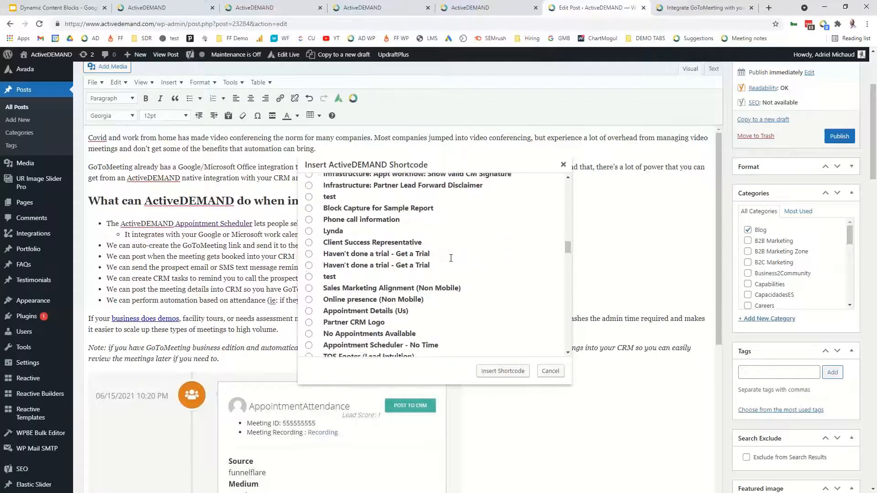
scroll(452, 264, "down", 4)
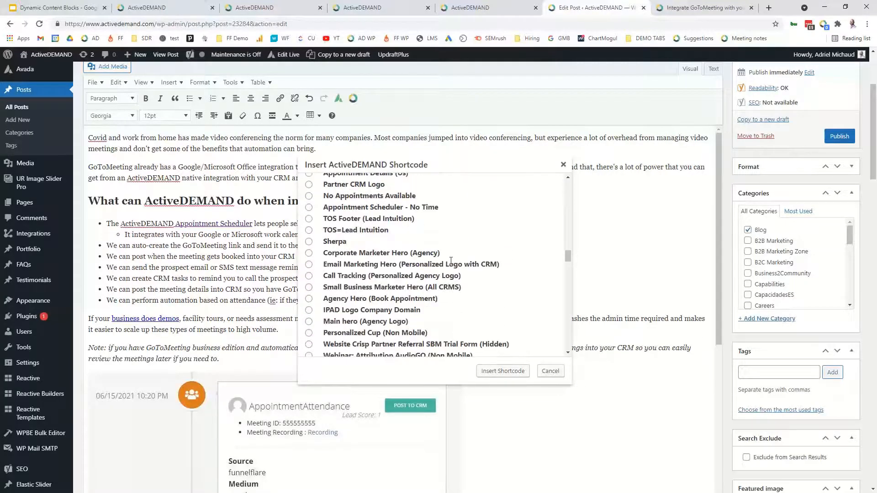
scroll(449, 261, "down", 3)
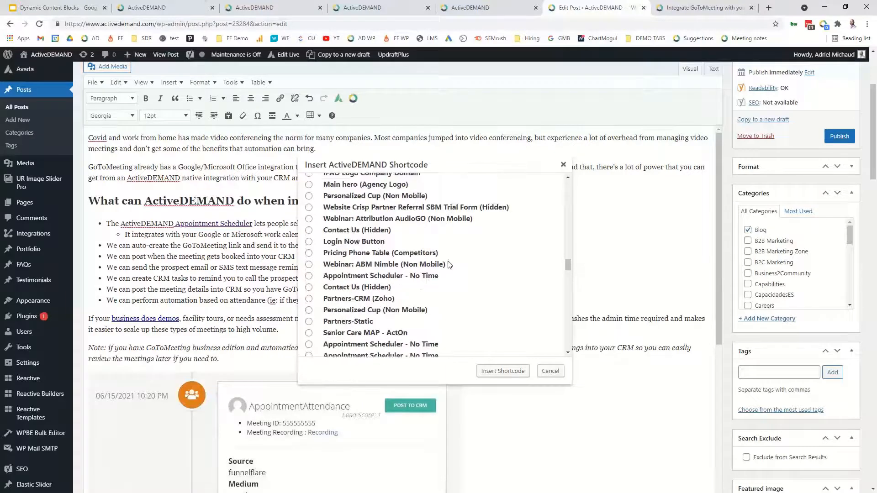
scroll(449, 265, "down", 3)
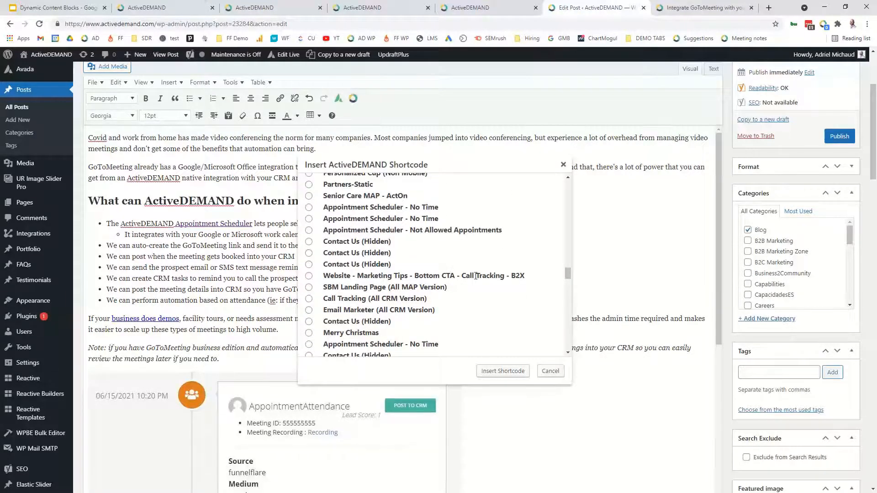
scroll(476, 276, "down", 1)
left_click(309, 232)
left_click(497, 373)
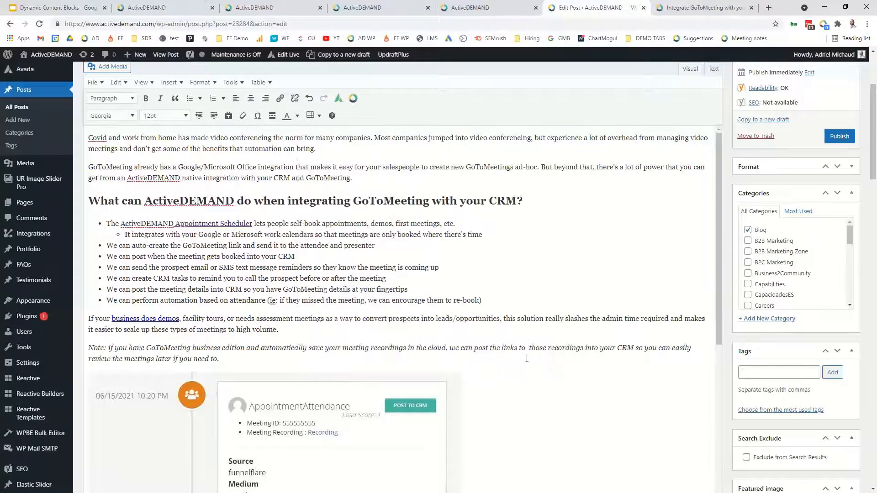
Inspect the inserted activedemand_block shortcode at the end of the post.
scroll(527, 359, "down", 15)
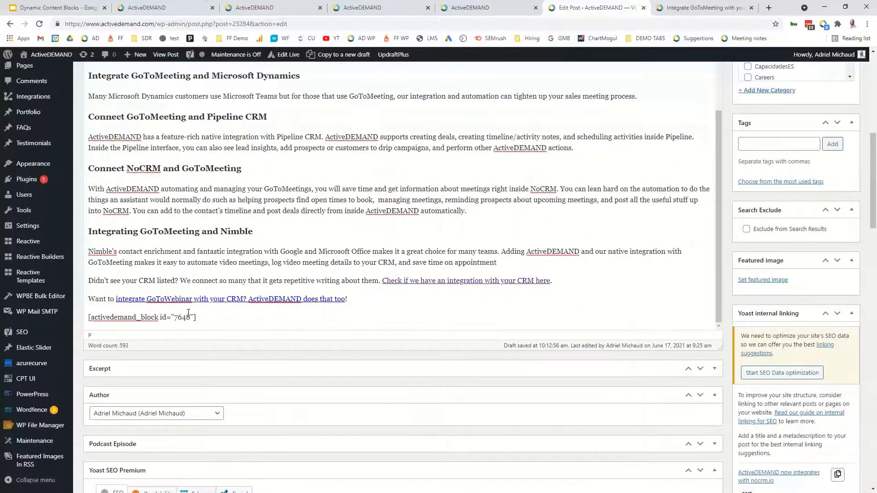
left_click_drag(197, 318, 89, 317)
left_click(206, 319)
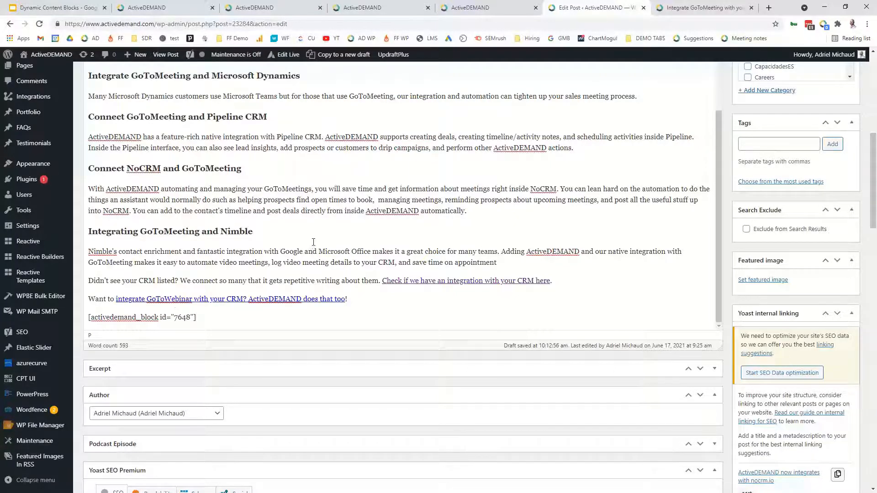
Review the Retainer Growth call-to-action at the end of the GoToMeeting post preview, opening and closing the ActiveDEMAND website along the way.
left_click(699, 8)
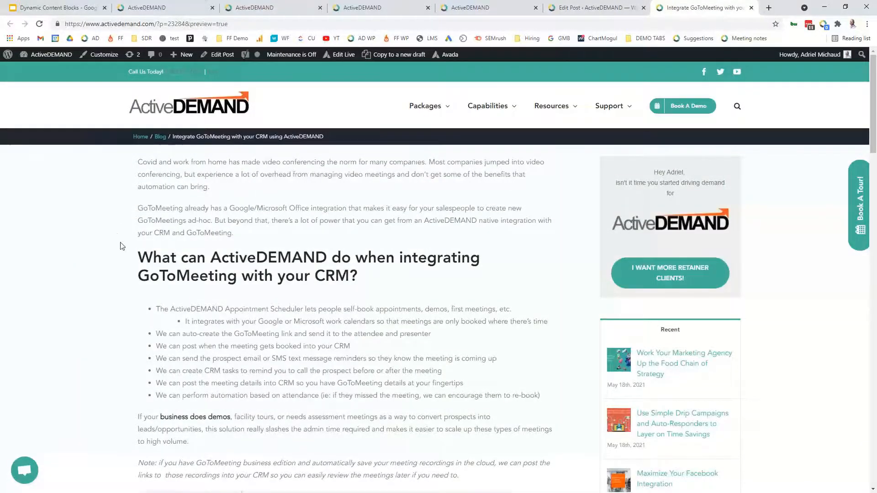
scroll(122, 222, "down", 10)
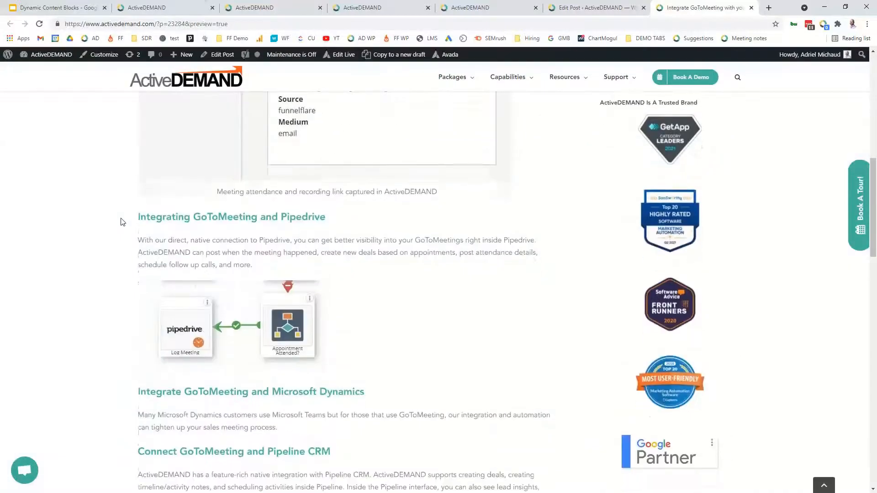
scroll(122, 223, "down", 12)
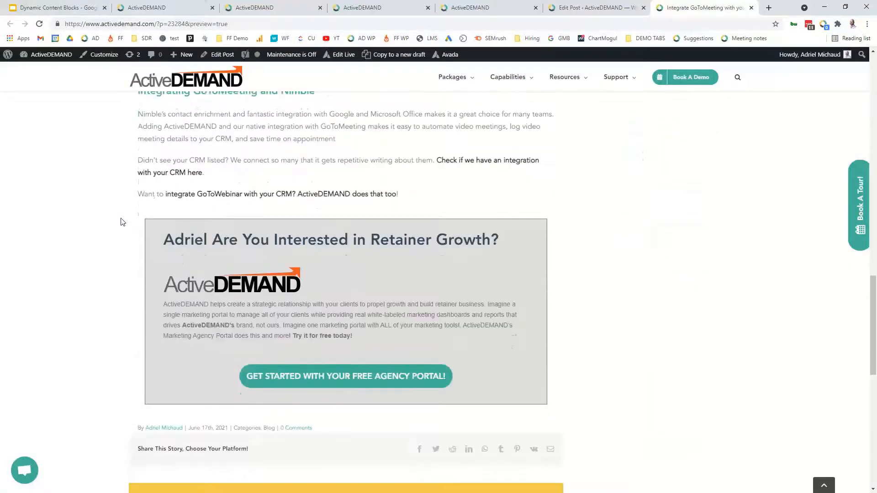
scroll(123, 222, "down", 1)
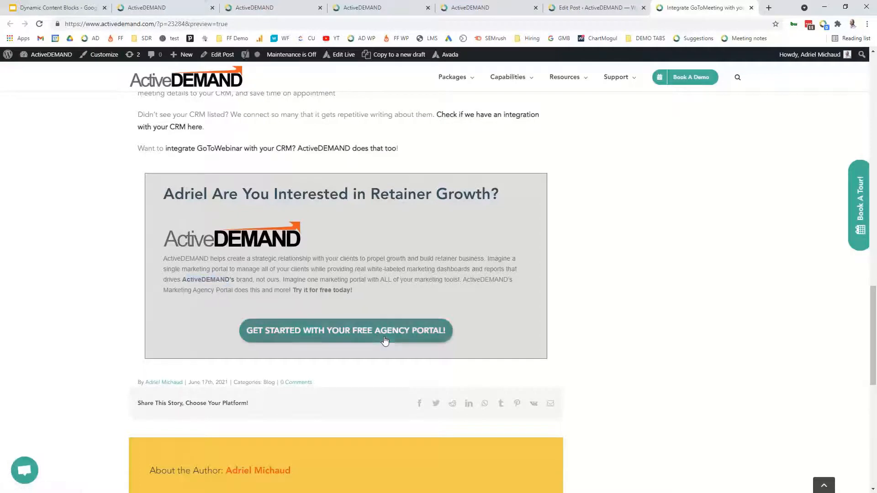
left_click(437, 234)
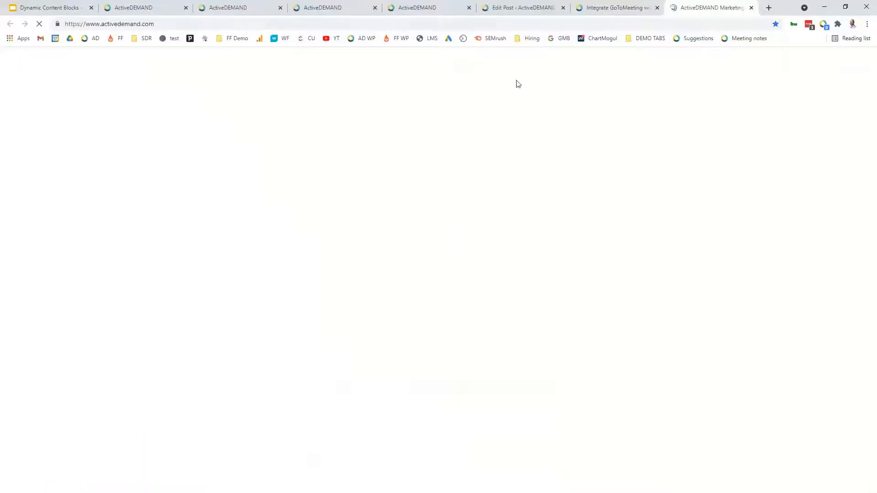
left_click(751, 8)
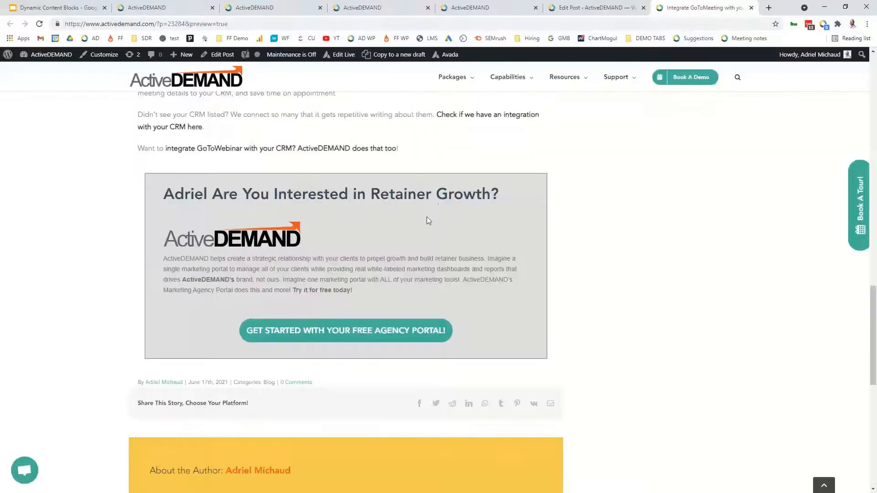
scroll(335, 208, "up", 2)
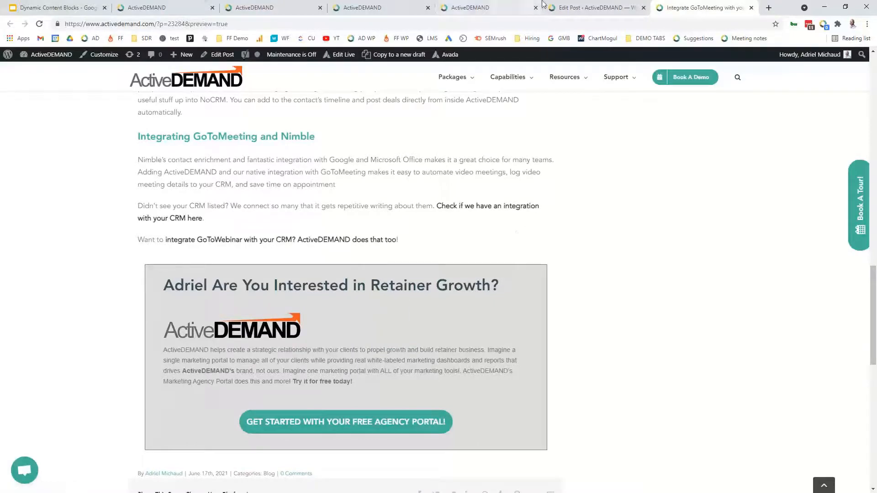
Return to the WordPress post editor and highlight the activedemand_block shortcode for comparison with the previewed call-to-action.
left_click(573, 8)
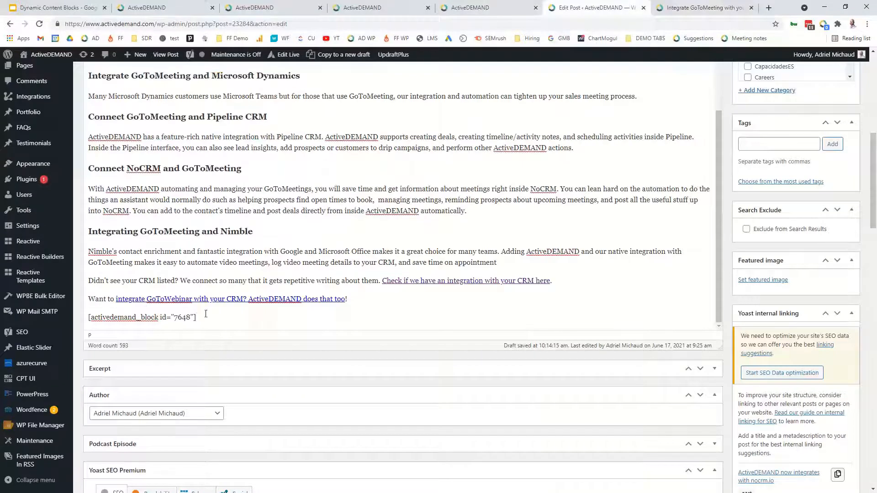
left_click_drag(210, 322, 62, 325)
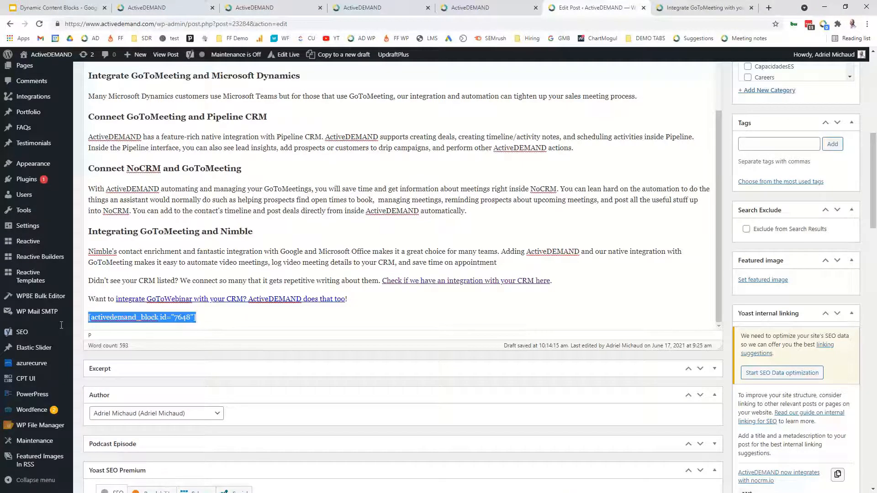
left_click(206, 316)
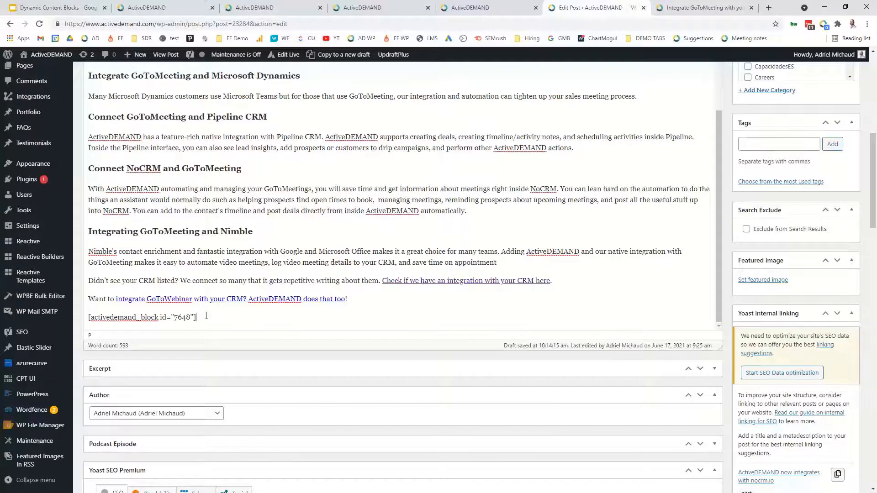
left_click_drag(199, 318, 54, 314)
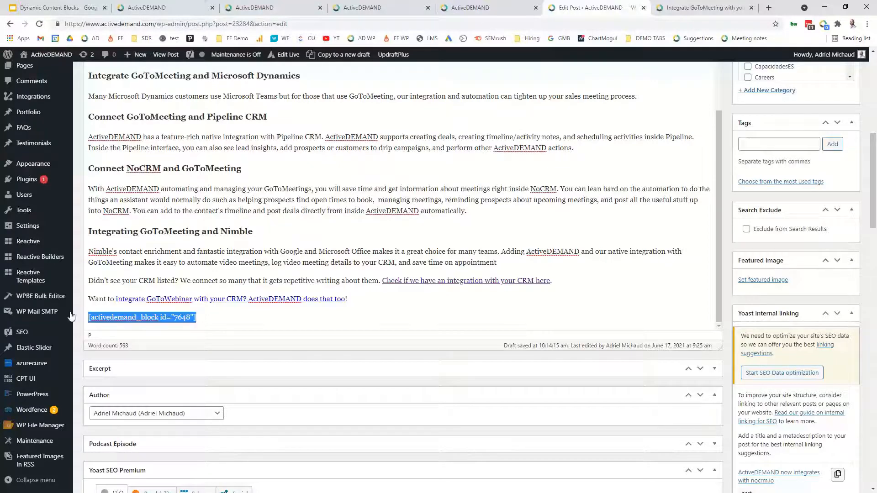
left_click(251, 325)
Return to the Agency Retainer Growth block in ActiveDEMAND and examine its version choices and the ordered Dynamic Web Content Versions list.
left_click(474, 9)
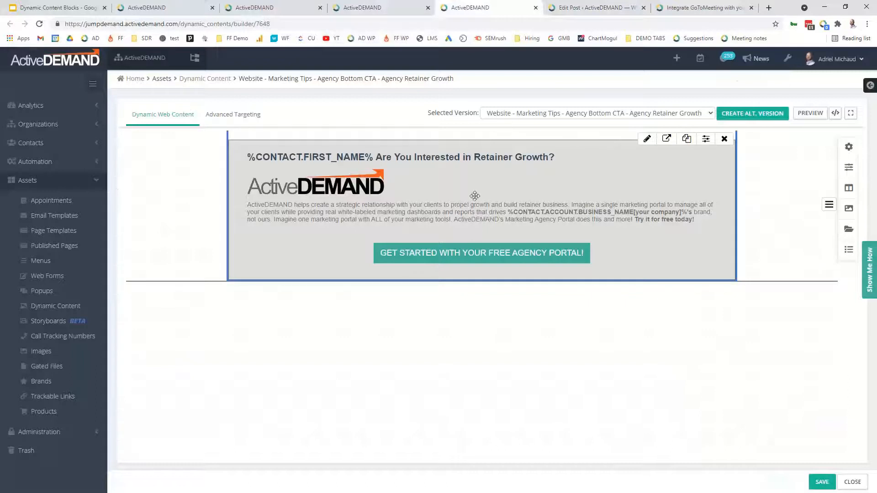
left_click(532, 114)
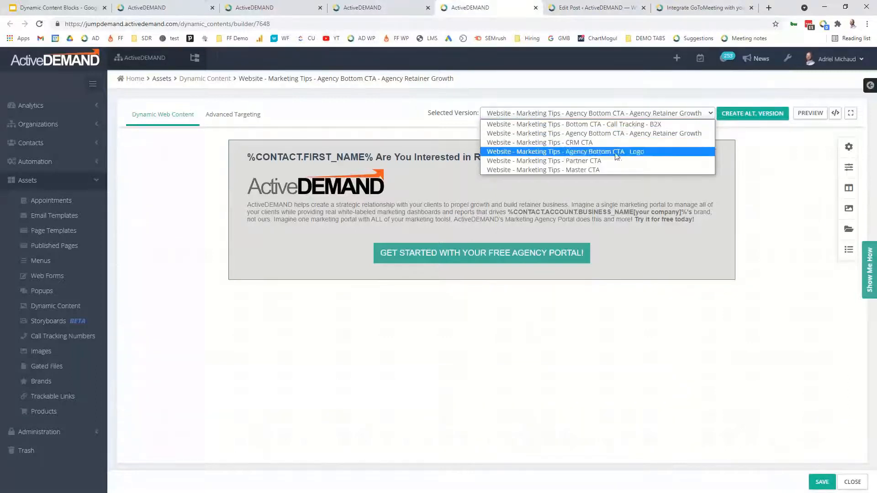
left_click(609, 116)
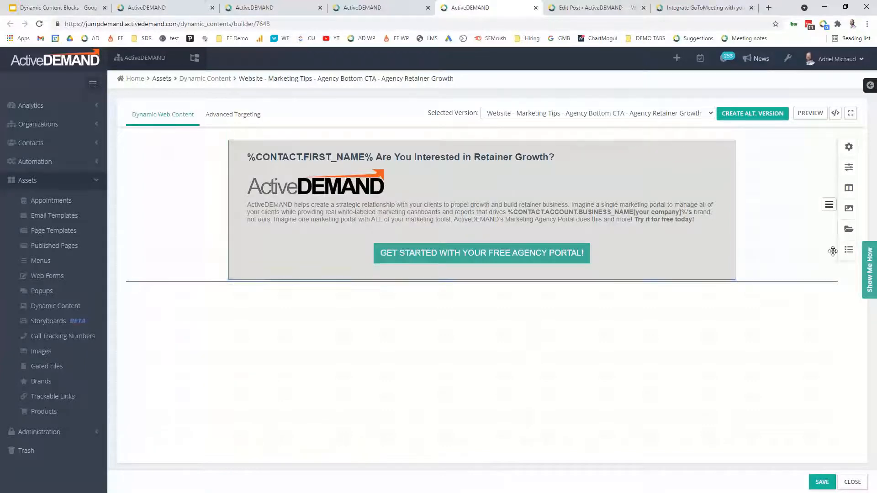
left_click(850, 250)
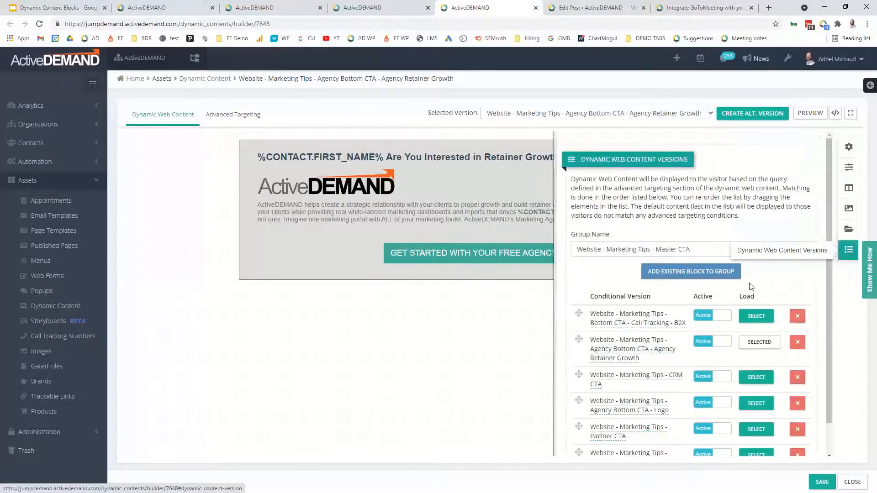
scroll(781, 272, "down", 1)
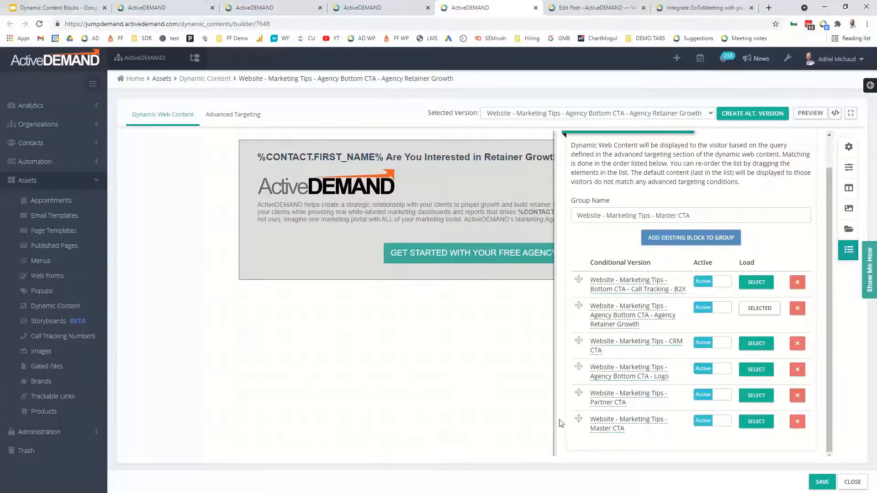
Review the Agency Retainer Growth version's advanced targeting conditions and call-to-action content, and recheck the ordered list of conditional versions.
left_click(300, 308)
left_click(251, 119)
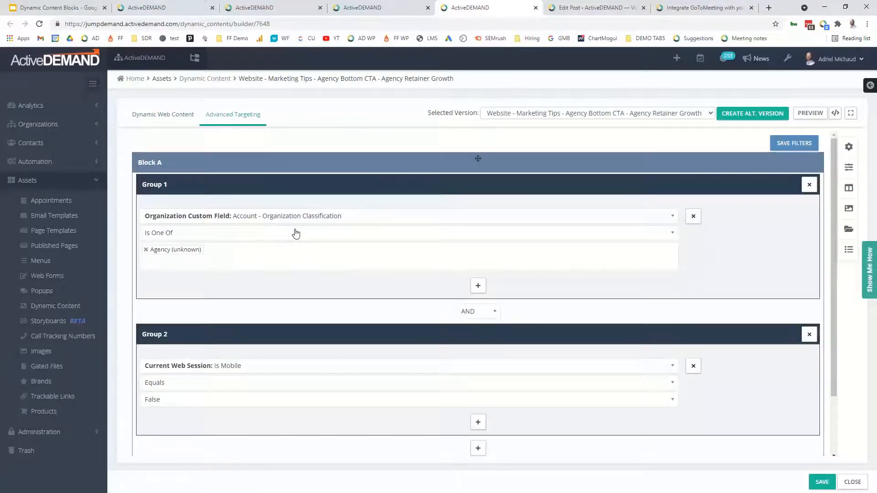
left_click(179, 114)
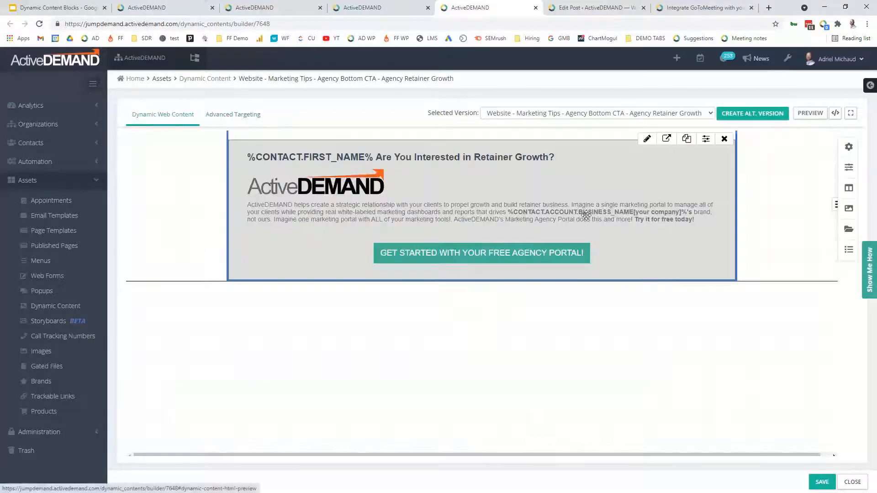
left_click(849, 249)
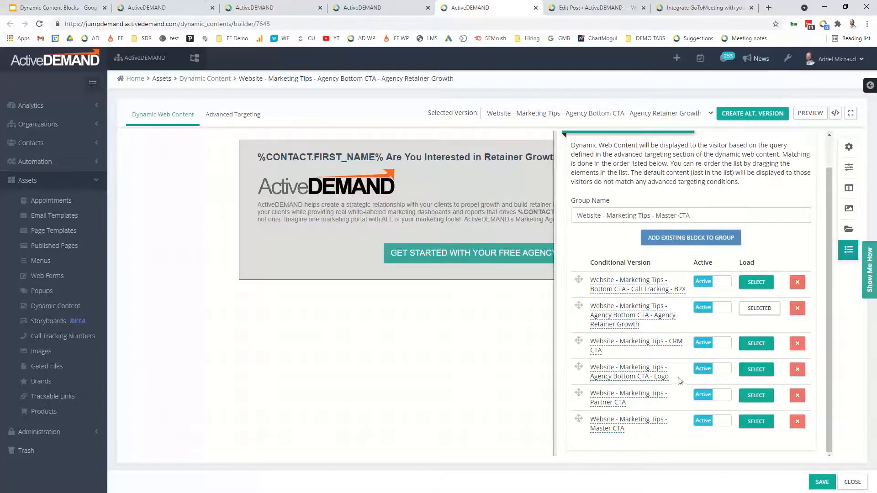
left_click(526, 366)
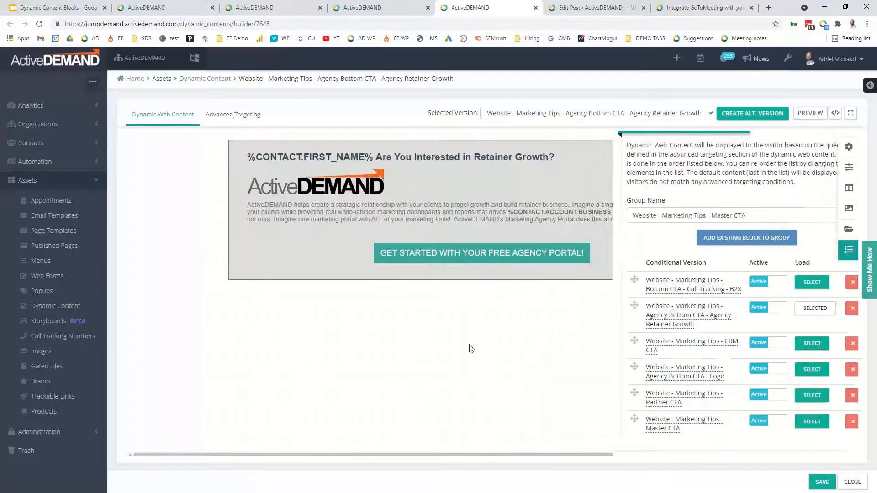
Check the WordPress post with the block shortcode, and switch to the Dynamic Content Blocks presentation in Google Slides to show the Further Study slide.
left_click(573, 9)
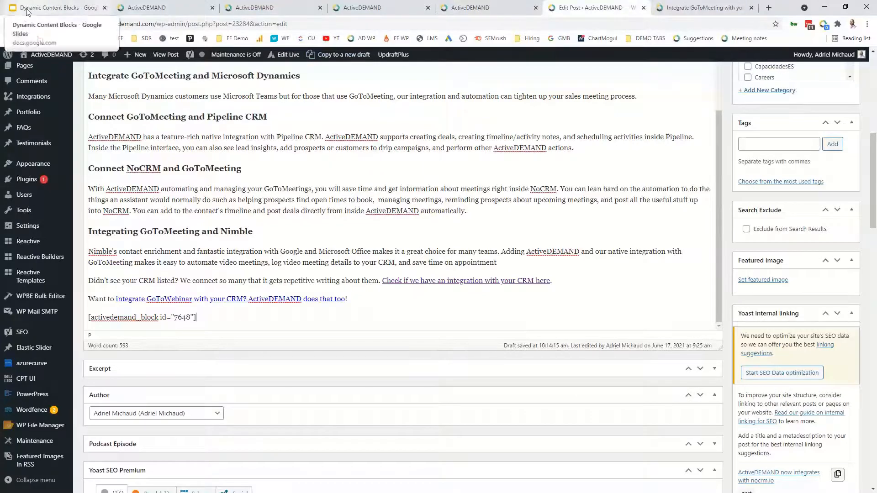
left_click(28, 11)
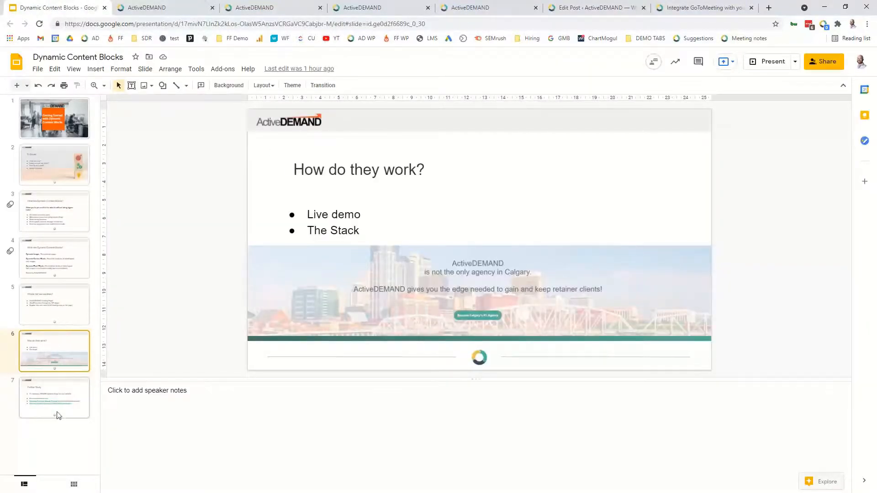
key("Down")
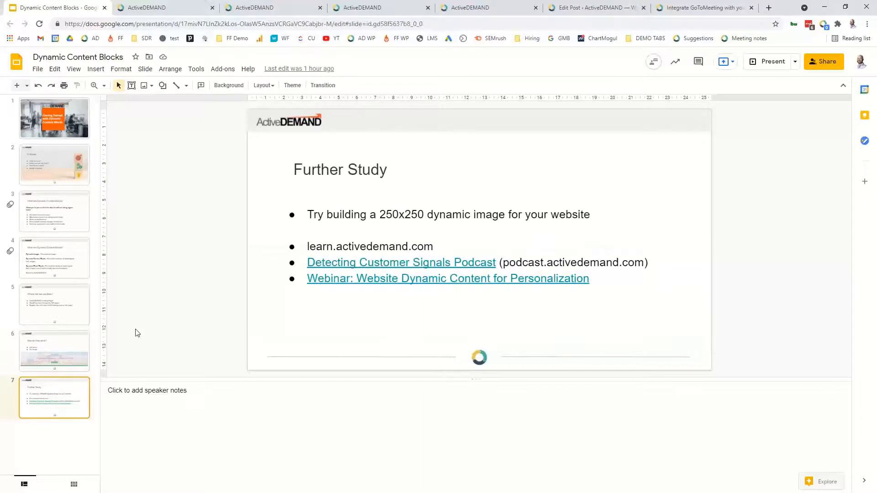